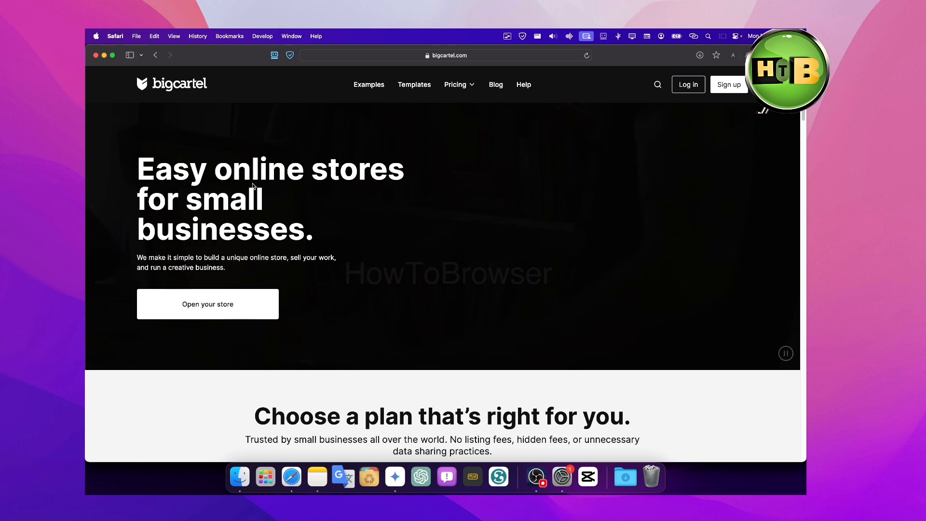
Compare the features of the Gold, Platinum and Diamond plans and select the free Gold plan
{"action": "scroll", "coordinate": [253, 186], "scroll_direction": "down", "scroll_amount": 5}
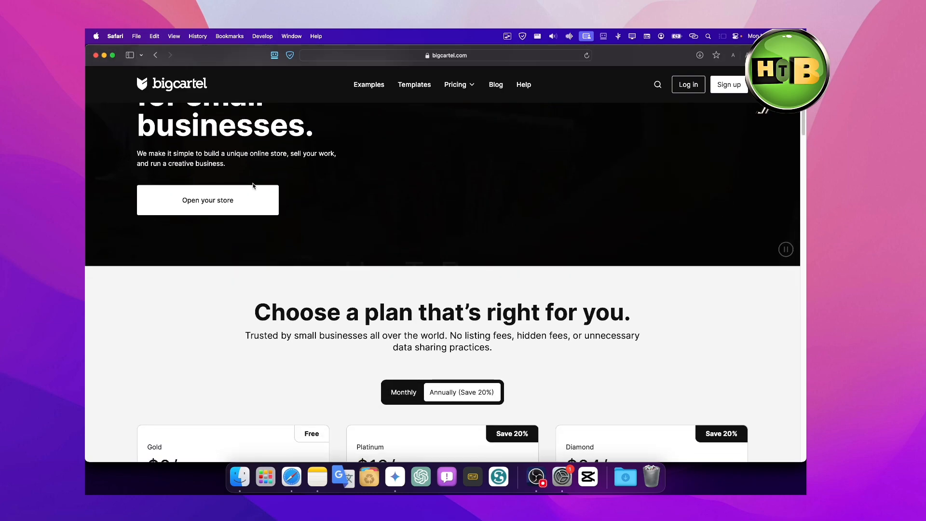
{"action": "scroll", "coordinate": [252, 186], "scroll_direction": "down", "scroll_amount": 6}
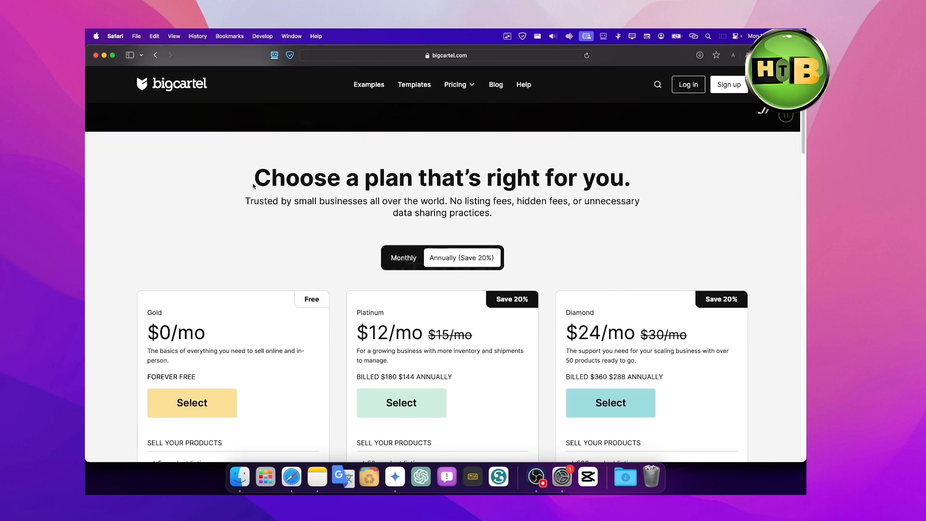
{"action": "scroll", "coordinate": [252, 186], "scroll_direction": "down", "scroll_amount": 1}
{"action": "scroll", "coordinate": [252, 186], "scroll_direction": "down", "scroll_amount": 5}
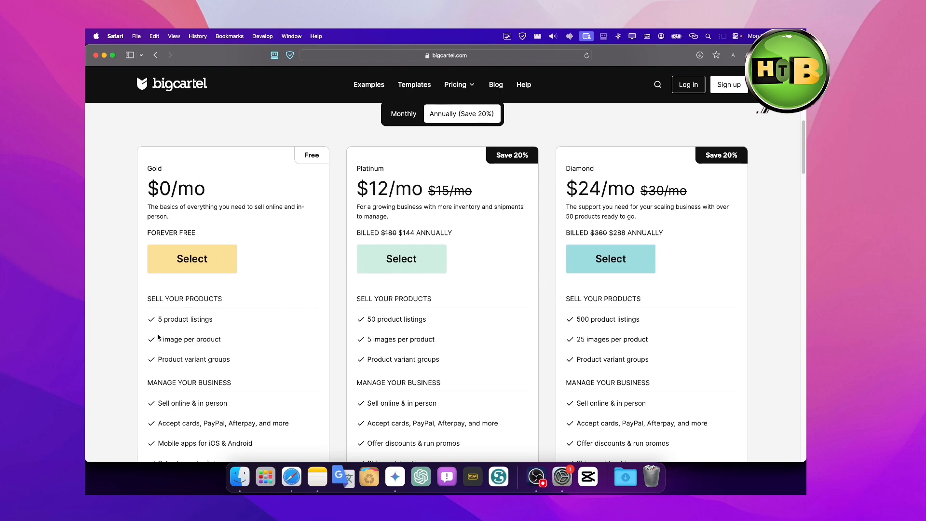
{"action": "left_click_drag", "start_coordinate": [160, 319], "coordinate": [215, 319]}
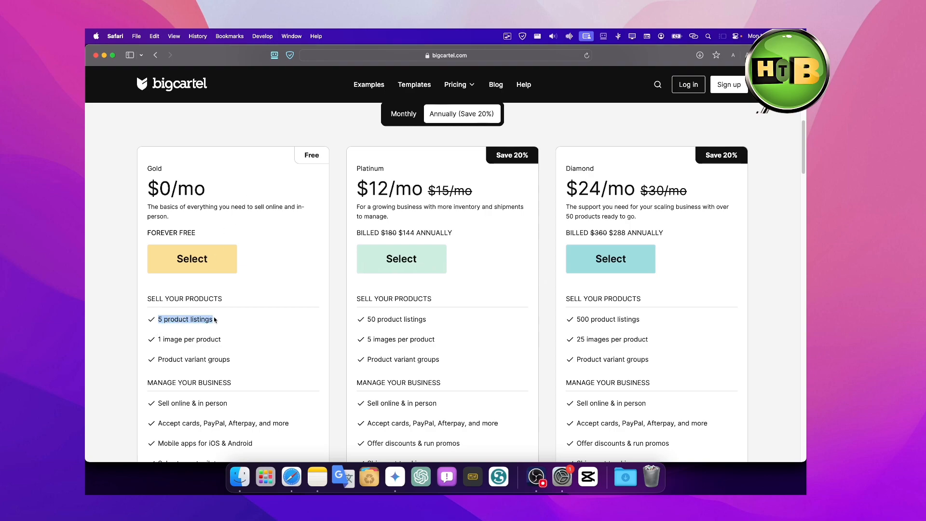
{"action": "scroll", "coordinate": [234, 319], "scroll_direction": "down", "scroll_amount": 3}
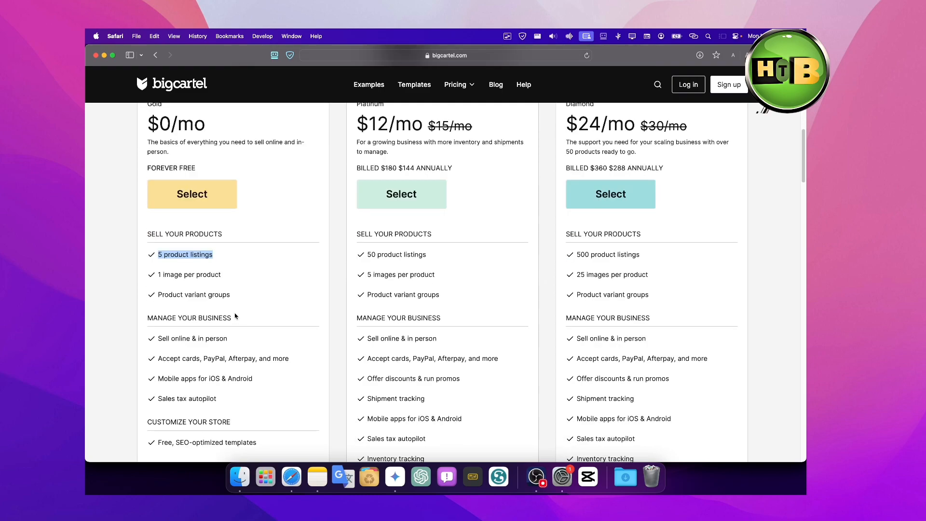
{"action": "left_click", "coordinate": [205, 187]}
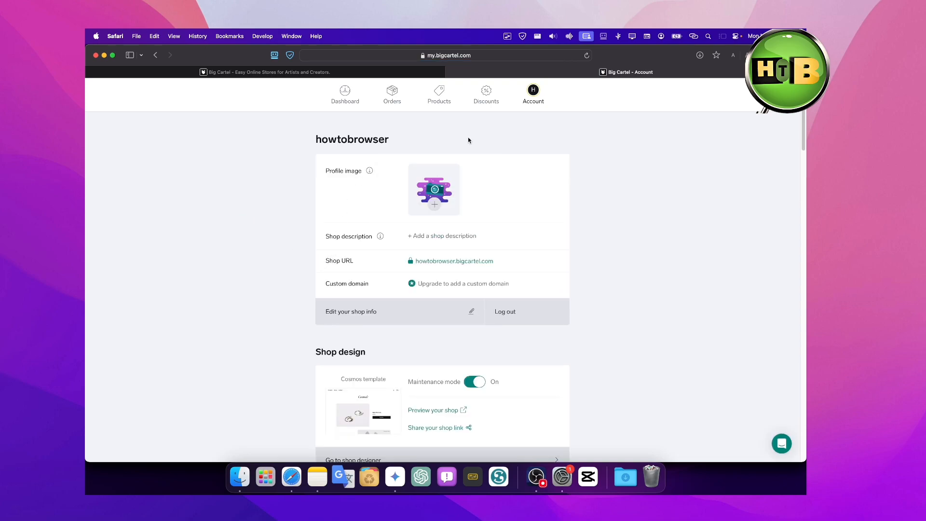
Look through the shop's dashboard, its orders page, and the product list with its additional options
{"action": "left_click", "coordinate": [350, 102]}
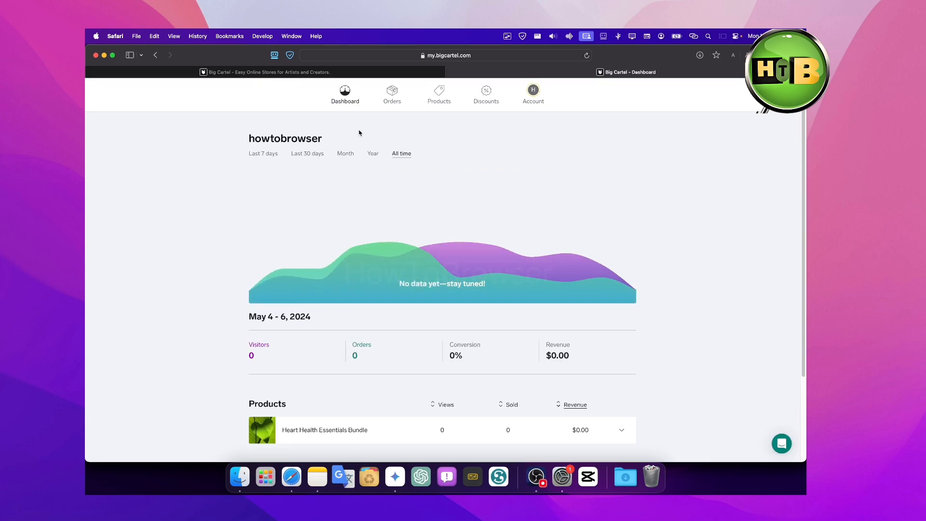
{"action": "scroll", "coordinate": [366, 148], "scroll_direction": "down", "scroll_amount": 1}
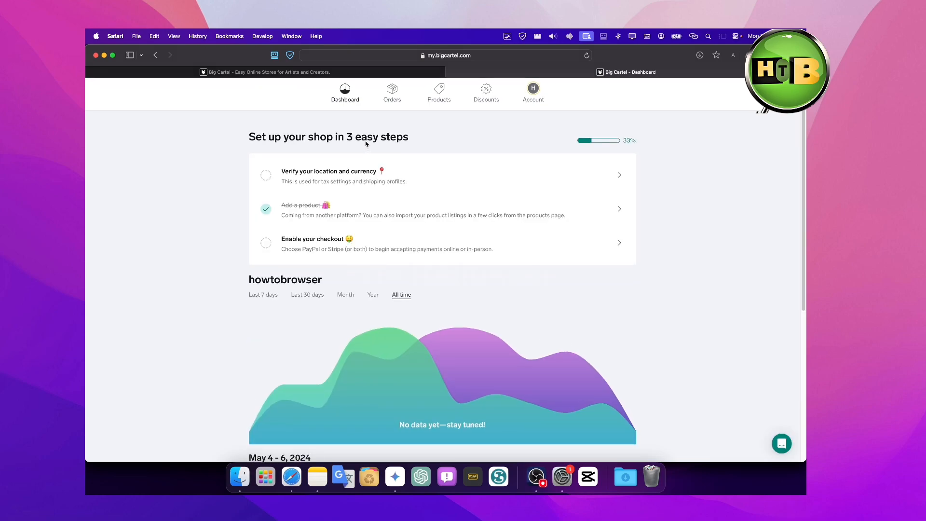
{"action": "left_click", "coordinate": [382, 103]}
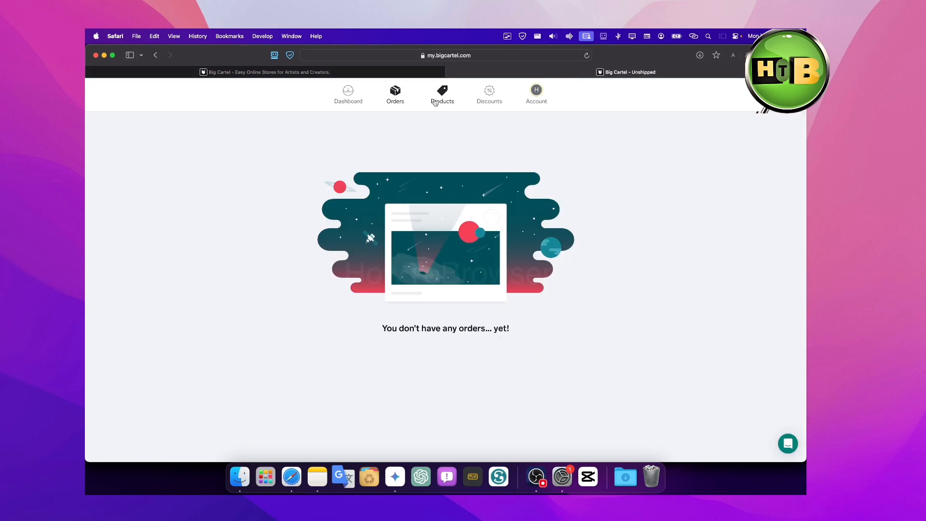
{"action": "left_click", "coordinate": [434, 102]}
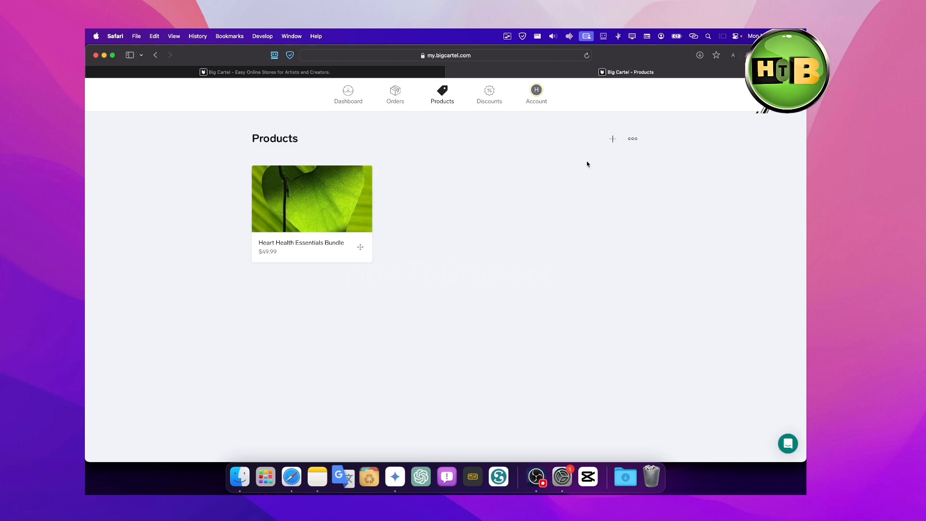
{"action": "left_click", "coordinate": [632, 139]}
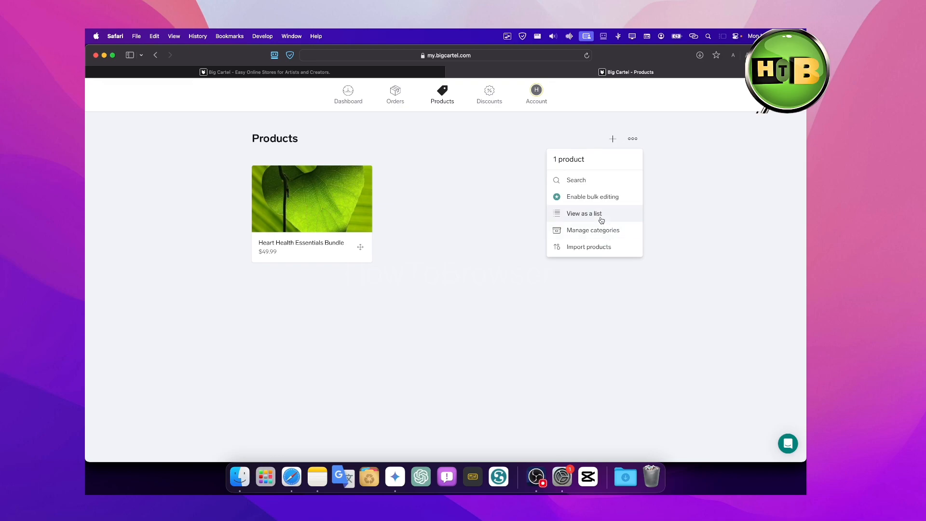
Examine the new product form's name, description, status, variant and shipping fields, and leave it without saving
{"action": "left_click", "coordinate": [611, 140]}
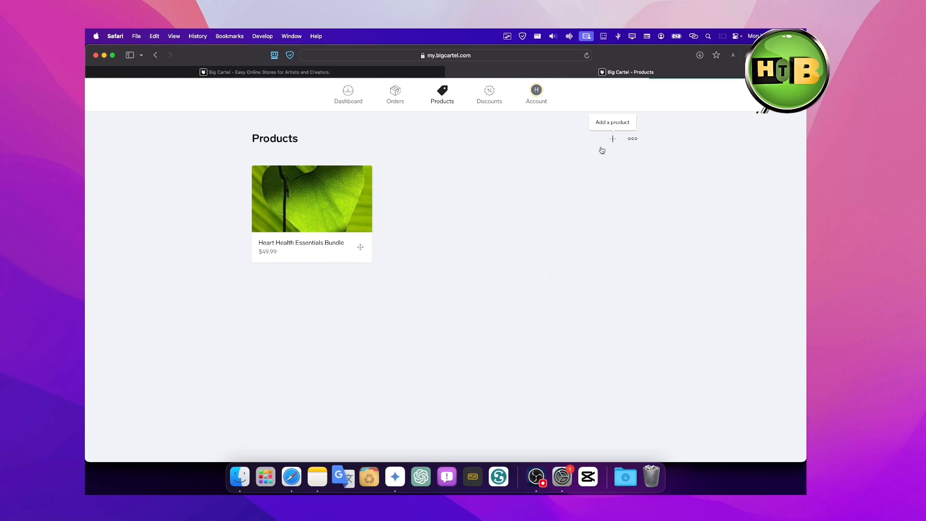
{"action": "left_click", "coordinate": [444, 179]}
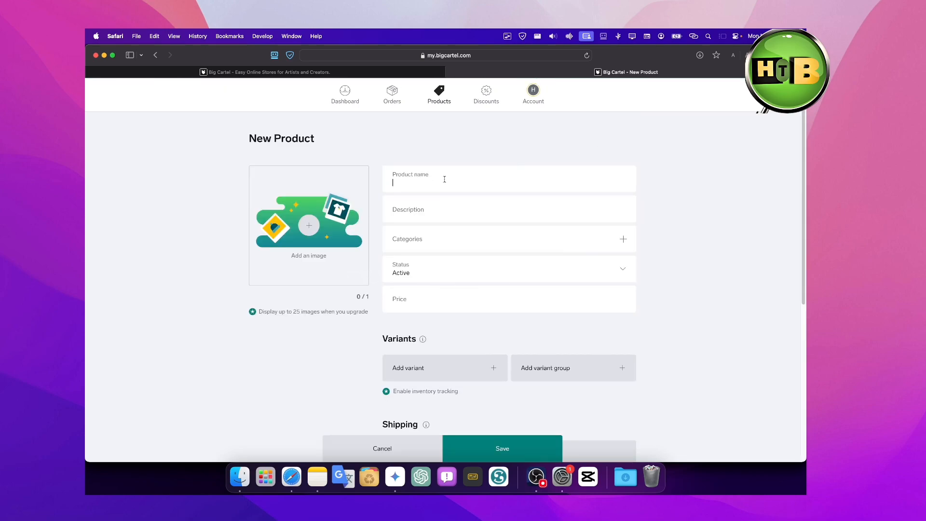
{"action": "left_click", "coordinate": [439, 212]}
{"action": "left_click", "coordinate": [433, 255]}
{"action": "scroll", "coordinate": [460, 322], "scroll_direction": "down", "scroll_amount": 5}
{"action": "scroll", "coordinate": [460, 322], "scroll_direction": "up", "scroll_amount": 4}
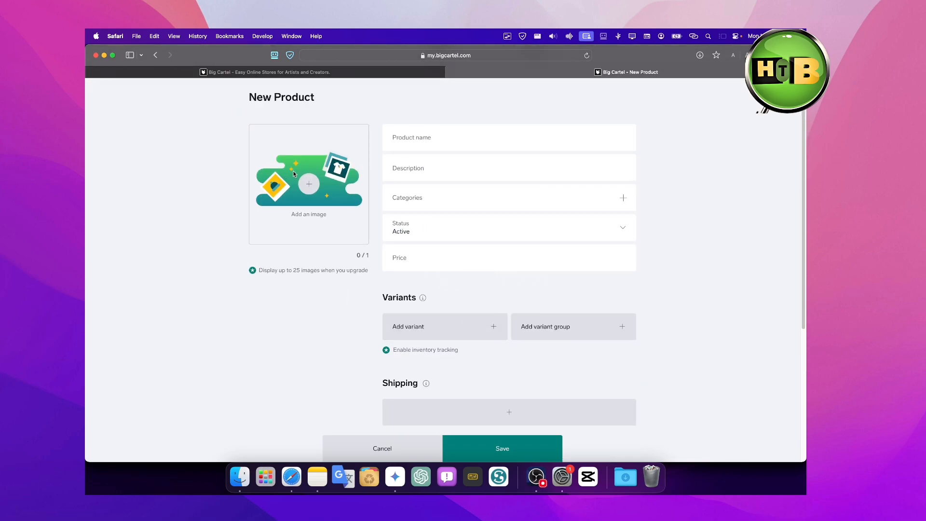
{"action": "left_click", "coordinate": [392, 441]}
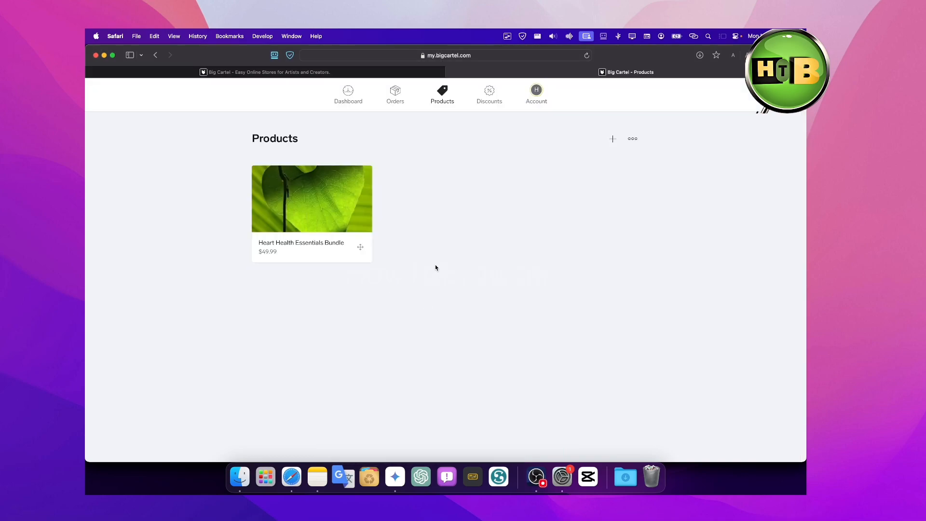
Open the Heart Health Essentials Bundle product and review its management options, details, URL and tax category
{"action": "left_click", "coordinate": [366, 241]}
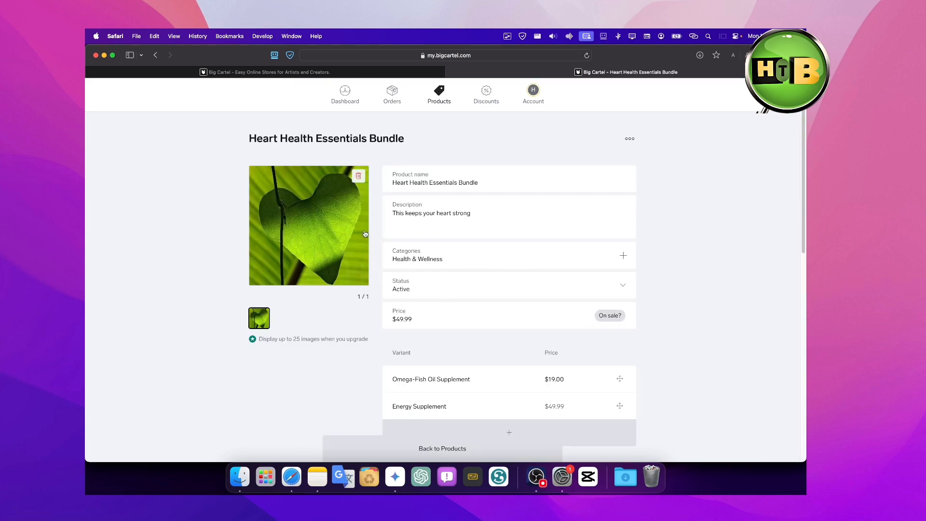
{"action": "left_click", "coordinate": [629, 139]}
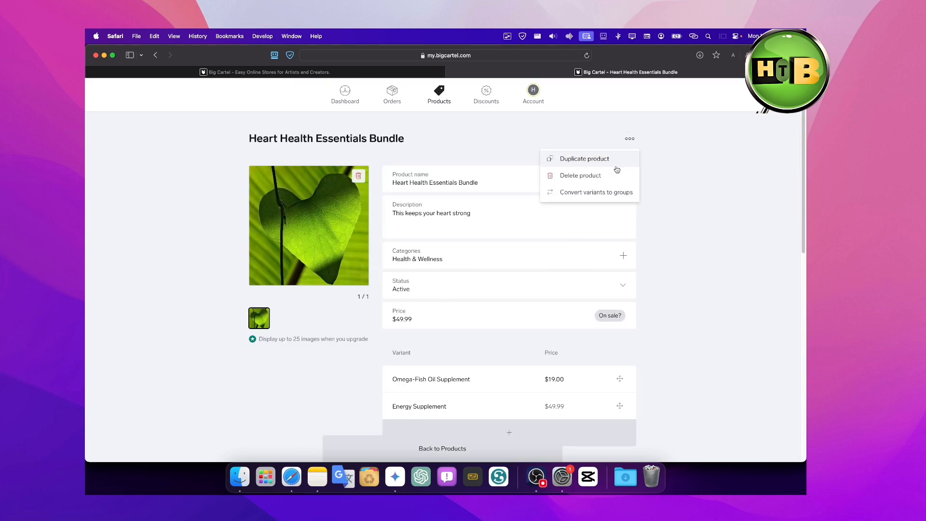
{"action": "left_click", "coordinate": [668, 160]}
{"action": "scroll", "coordinate": [576, 201], "scroll_direction": "down", "scroll_amount": 3}
{"action": "scroll", "coordinate": [576, 201], "scroll_direction": "down", "scroll_amount": 6}
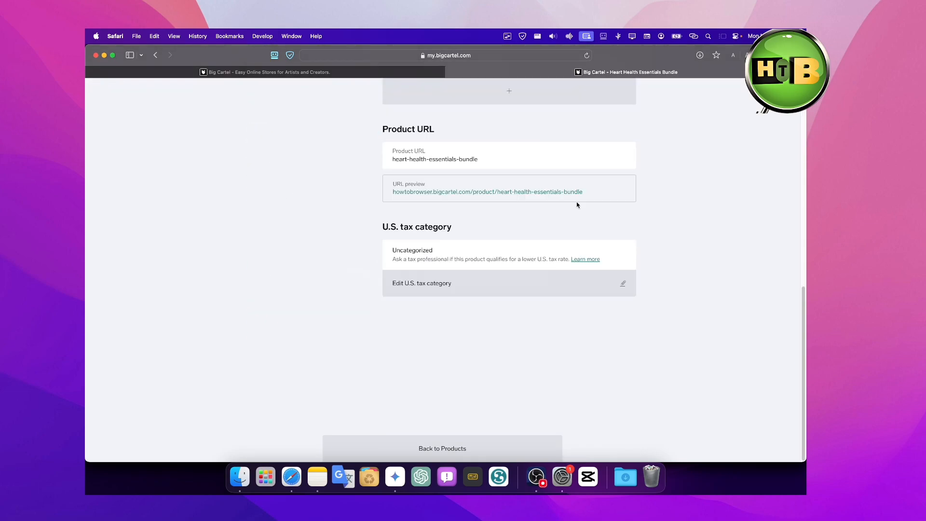
{"action": "scroll", "coordinate": [576, 202], "scroll_direction": "up", "scroll_amount": 10}
{"action": "left_click_drag", "start_coordinate": [395, 176], "coordinate": [424, 186]}
{"action": "scroll", "coordinate": [374, 211], "scroll_direction": "down", "scroll_amount": 3}
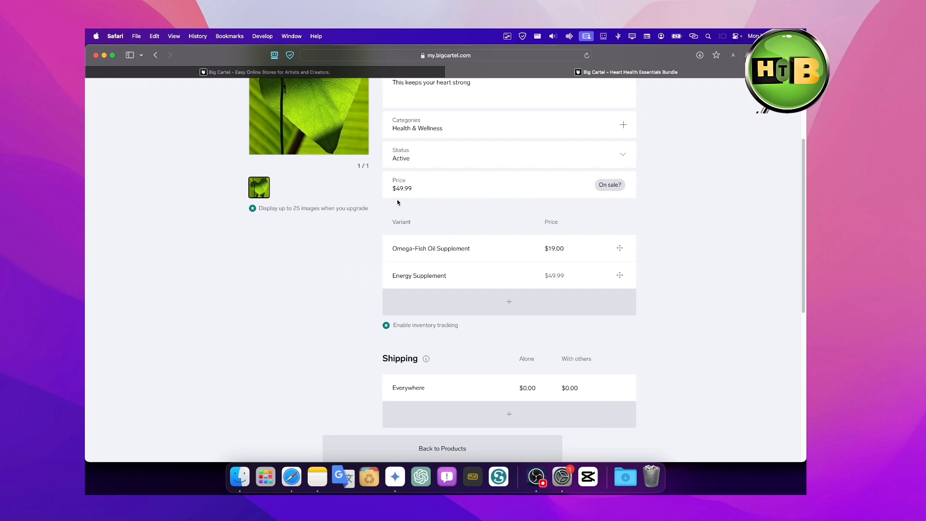
Add a blank variant to the Heart Health Essentials Bundle and remove it again
{"action": "left_click", "coordinate": [505, 307]}
{"action": "left_click", "coordinate": [482, 304]}
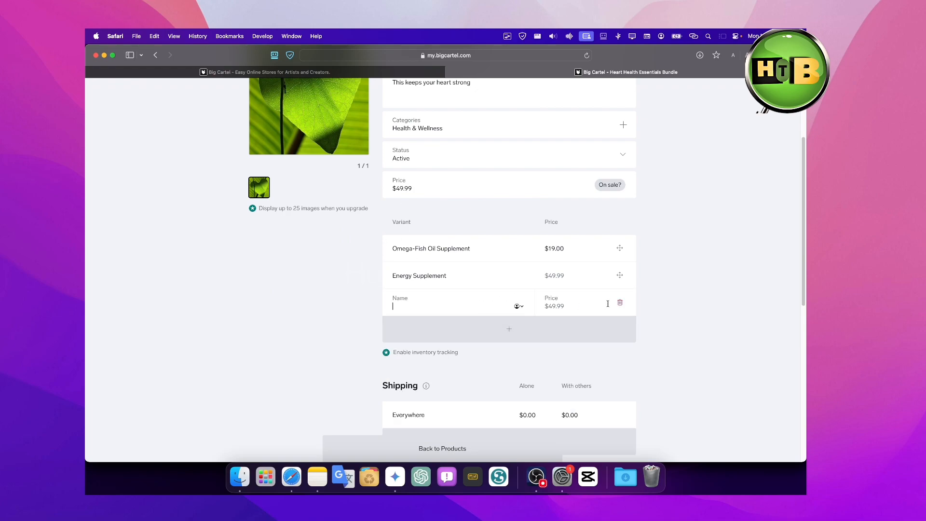
{"action": "left_click", "coordinate": [619, 304]}
Review the product's shipping settings, URL and management options, and save the Heart Health Essentials Bundle
{"action": "scroll", "coordinate": [481, 397], "scroll_direction": "down", "scroll_amount": 1}
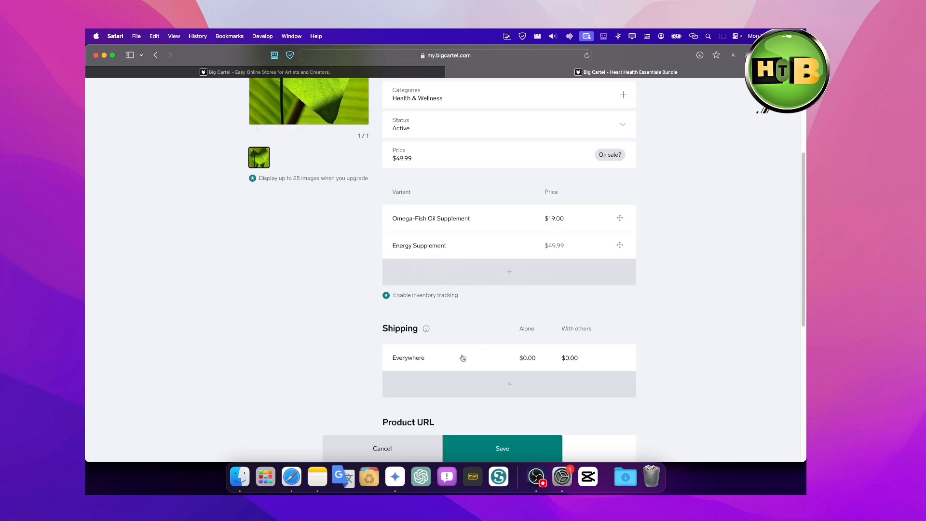
{"action": "scroll", "coordinate": [461, 351], "scroll_direction": "down", "scroll_amount": 2}
{"action": "scroll", "coordinate": [418, 293], "scroll_direction": "up", "scroll_amount": 1}
{"action": "scroll", "coordinate": [419, 294], "scroll_direction": "down", "scroll_amount": 1}
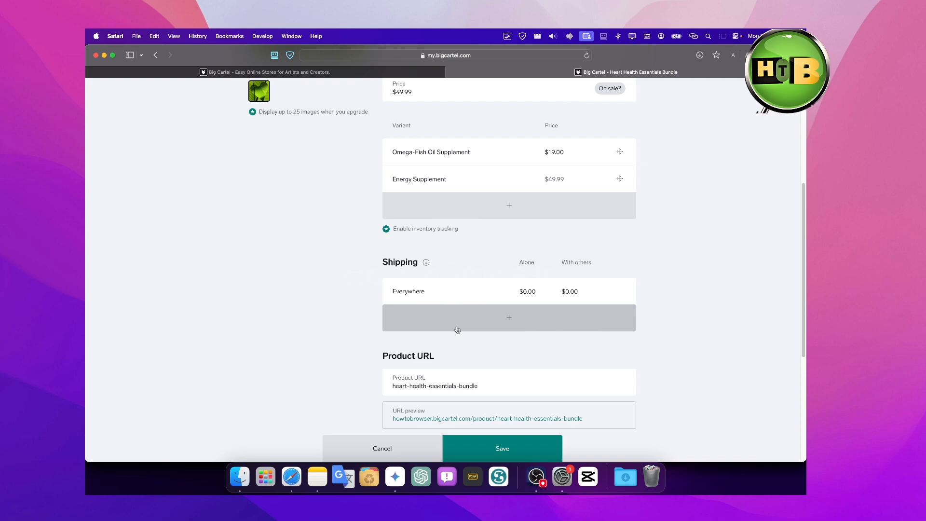
{"action": "scroll", "coordinate": [444, 351], "scroll_direction": "up", "scroll_amount": 5}
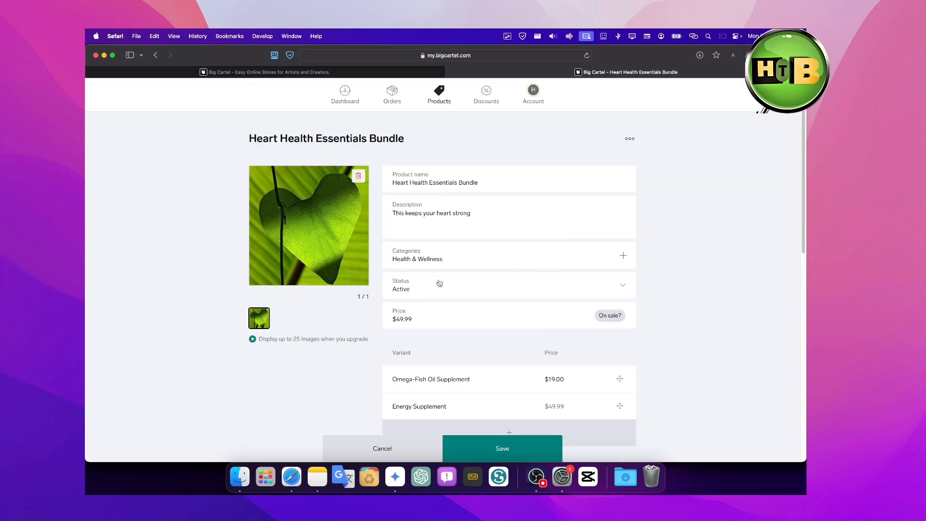
{"action": "left_click", "coordinate": [625, 141]}
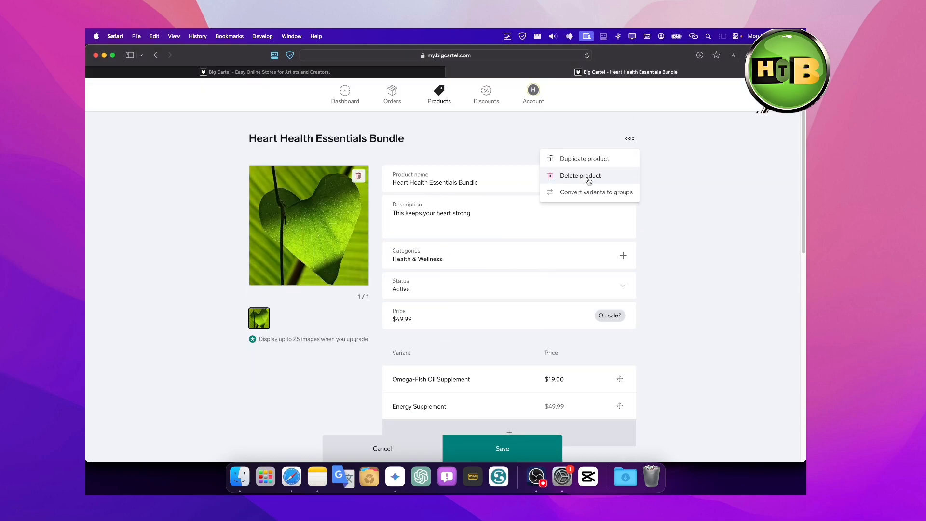
{"action": "left_click", "coordinate": [505, 149]}
{"action": "left_click", "coordinate": [469, 444]}
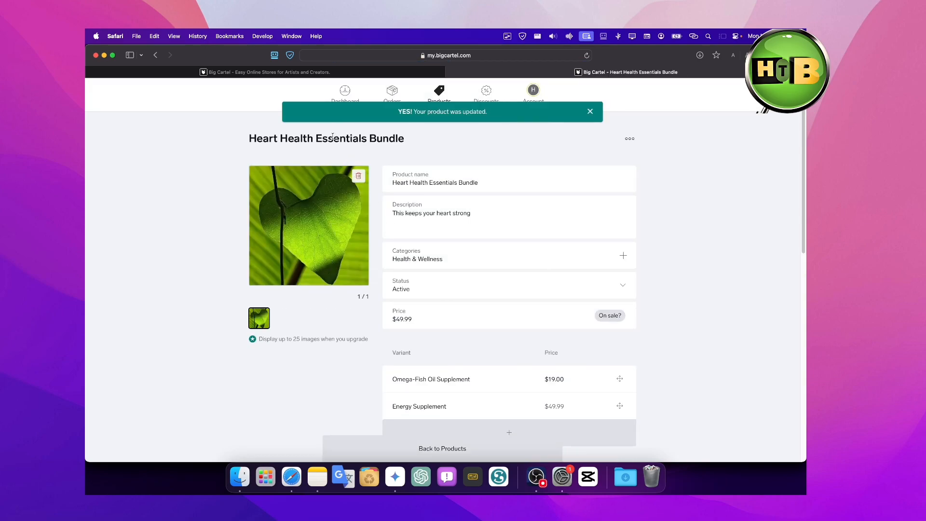
Review the dashboard's shop setup checklist, statistics and product performance
{"action": "left_click", "coordinate": [346, 101]}
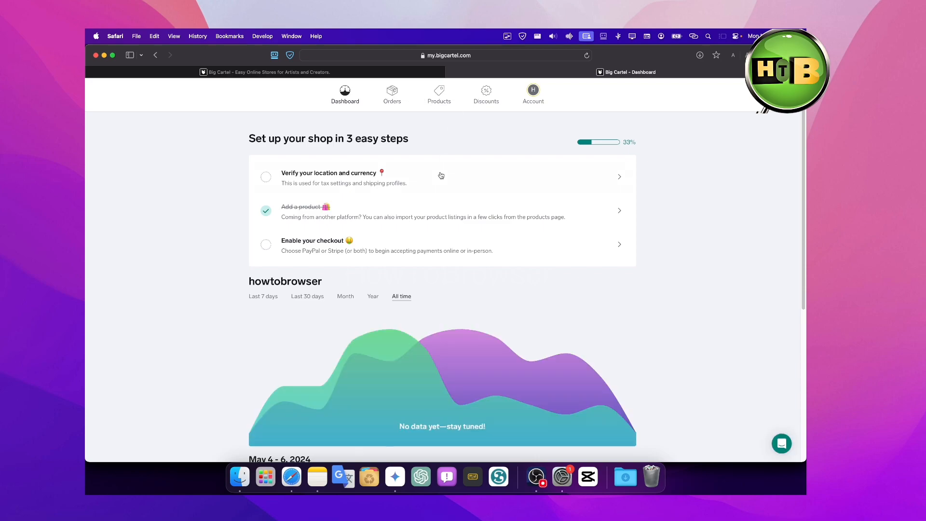
{"action": "scroll", "coordinate": [441, 177], "scroll_direction": "down", "scroll_amount": 3}
{"action": "scroll", "coordinate": [441, 177], "scroll_direction": "down", "scroll_amount": 4}
{"action": "scroll", "coordinate": [519, 157], "scroll_direction": "up", "scroll_amount": 6}
Open the shop designer from the shop design section of the account settings
{"action": "left_click", "coordinate": [530, 94]}
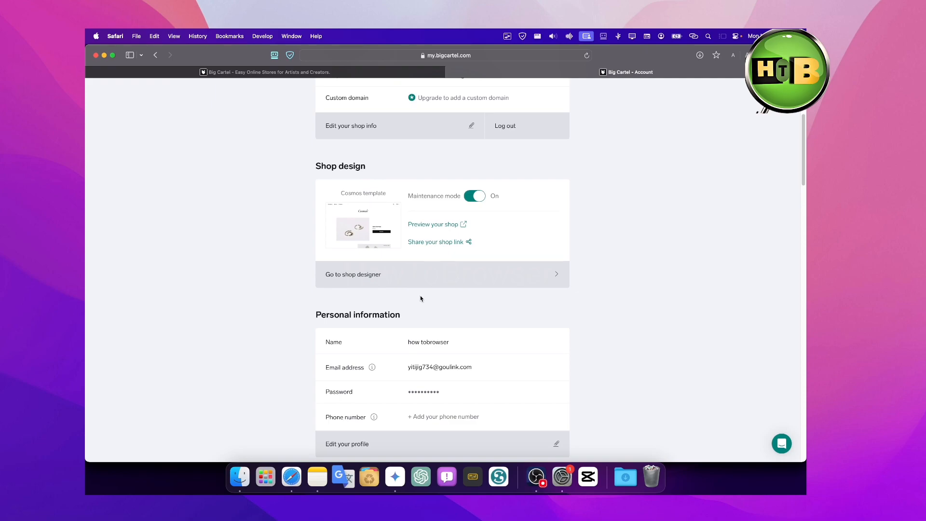
{"action": "left_click", "coordinate": [536, 476]}
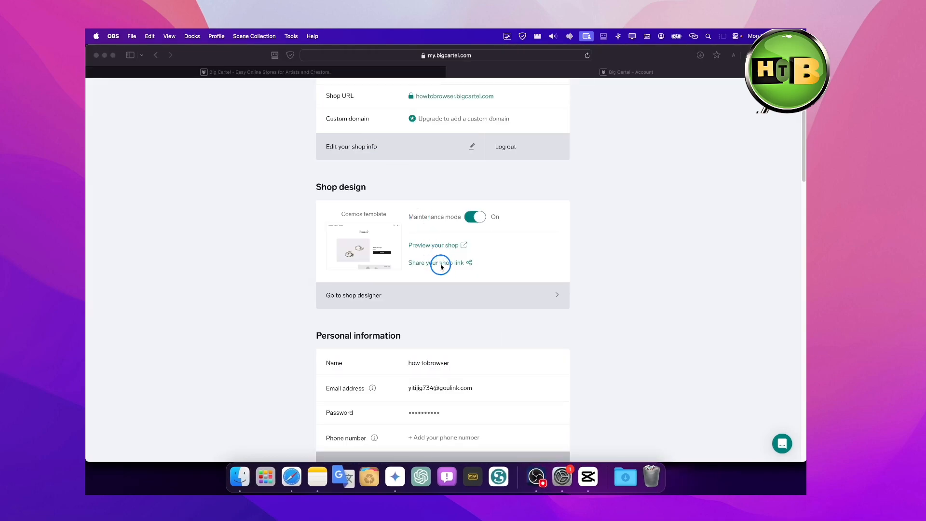
{"action": "left_click", "coordinate": [438, 289]}
{"action": "left_click", "coordinate": [439, 294]}
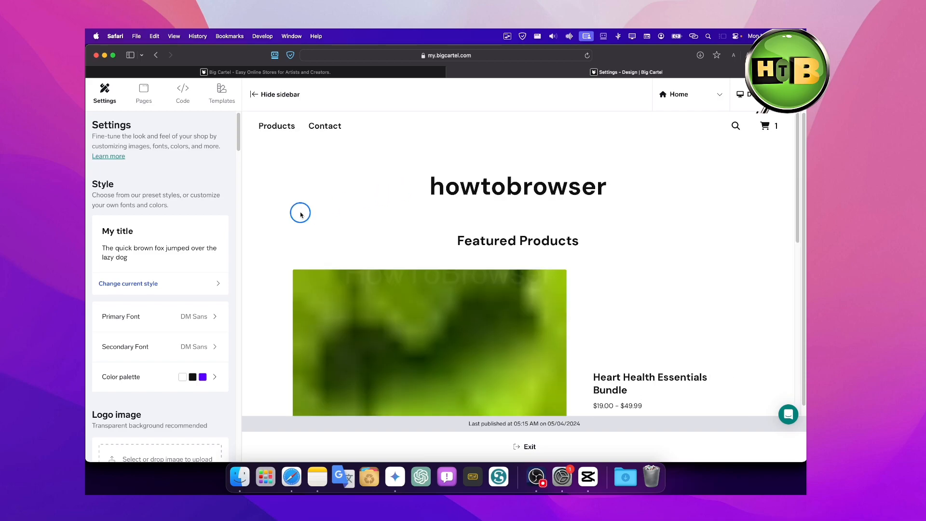
Examine the home page preview's featured products and categories, and the style, logo and hero image settings
{"action": "scroll", "coordinate": [300, 212], "scroll_direction": "down", "scroll_amount": 5}
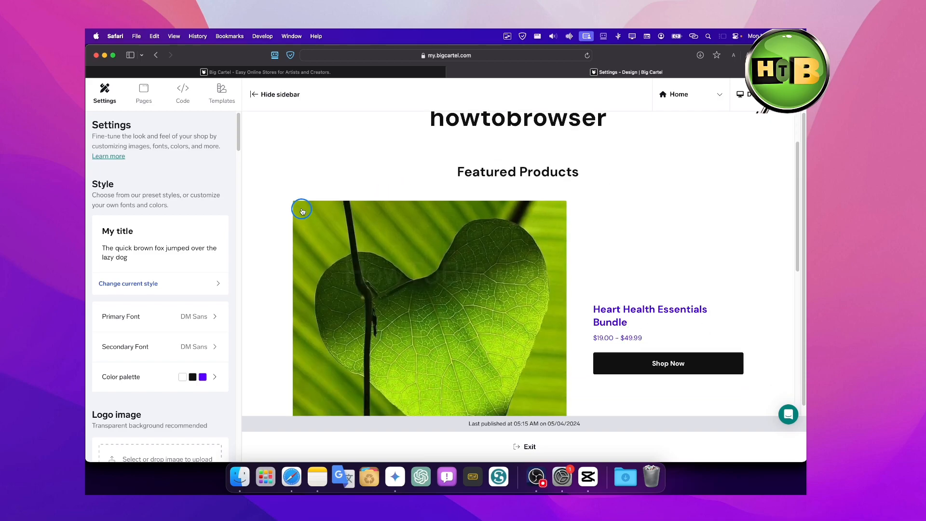
{"action": "scroll", "coordinate": [302, 211], "scroll_direction": "down", "scroll_amount": 2}
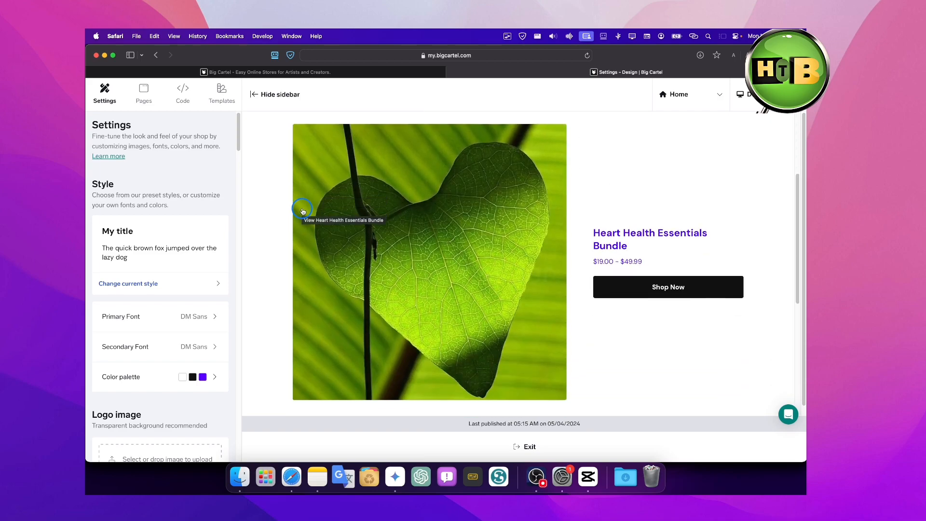
{"action": "scroll", "coordinate": [303, 211], "scroll_direction": "up", "scroll_amount": 1}
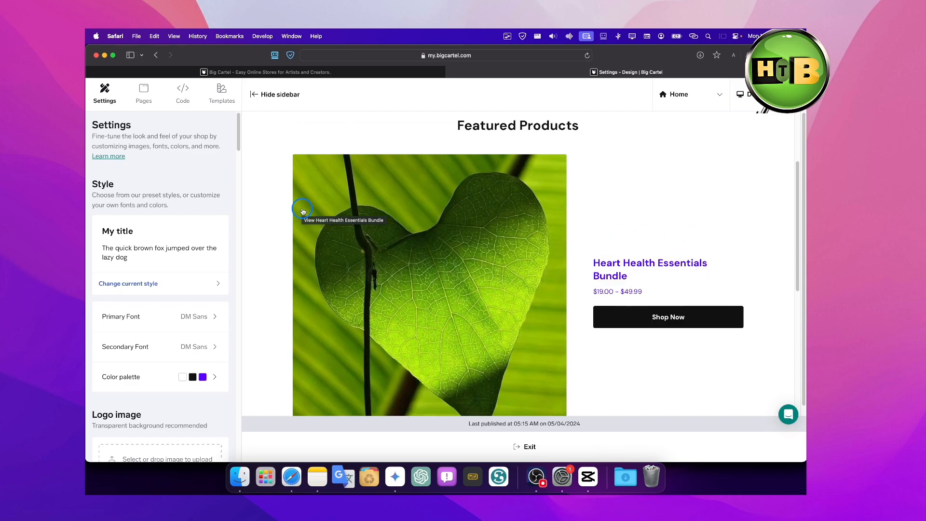
{"action": "scroll", "coordinate": [303, 211], "scroll_direction": "up", "scroll_amount": 5}
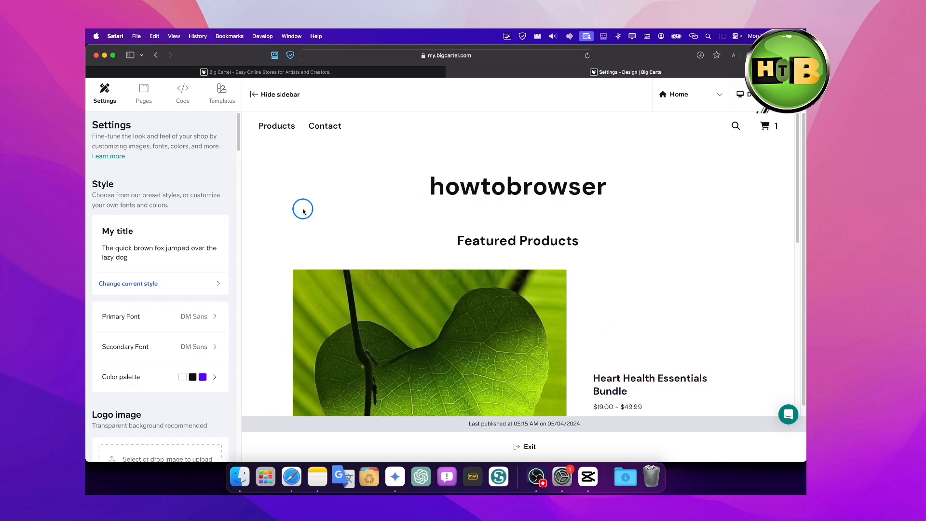
{"action": "scroll", "coordinate": [303, 211], "scroll_direction": "down", "scroll_amount": 10}
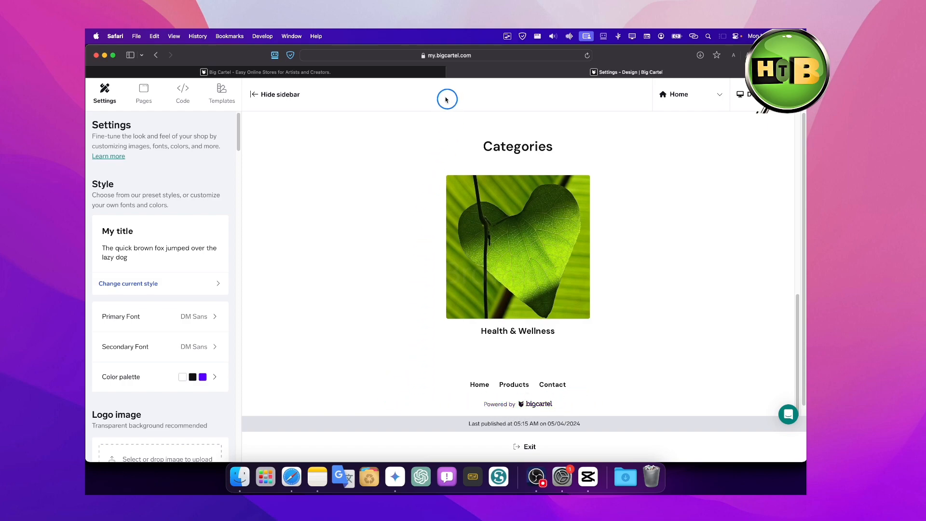
{"action": "scroll", "coordinate": [193, 241], "scroll_direction": "down", "scroll_amount": 5}
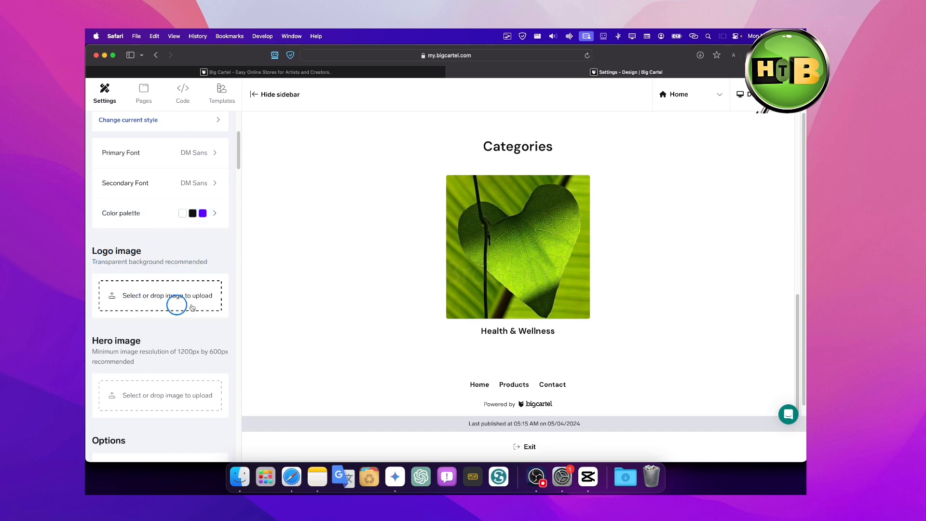
Examine the design settings for logo and hero images, page messages, featured products, price display and social media URLs
{"action": "scroll", "coordinate": [139, 343], "scroll_direction": "down", "scroll_amount": 1}
{"action": "scroll", "coordinate": [147, 343], "scroll_direction": "down", "scroll_amount": 10}
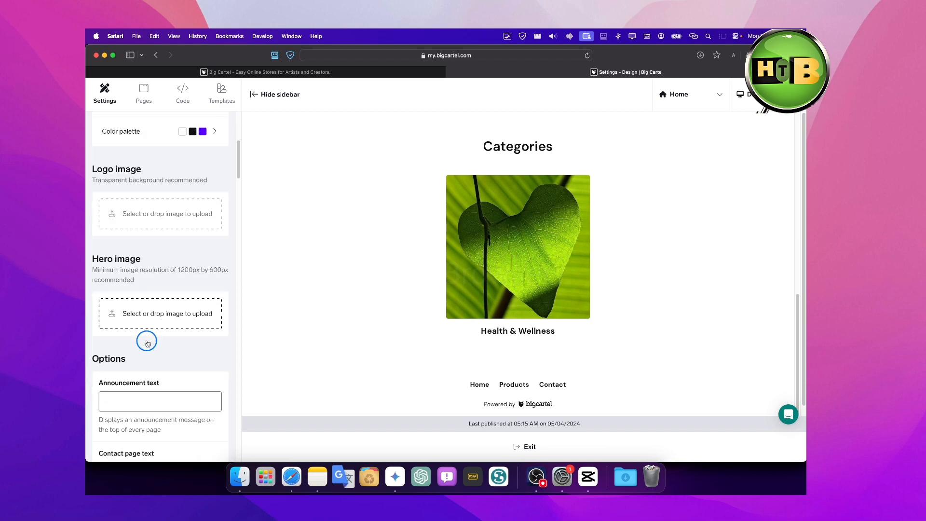
{"action": "scroll", "coordinate": [148, 339], "scroll_direction": "down", "scroll_amount": 12}
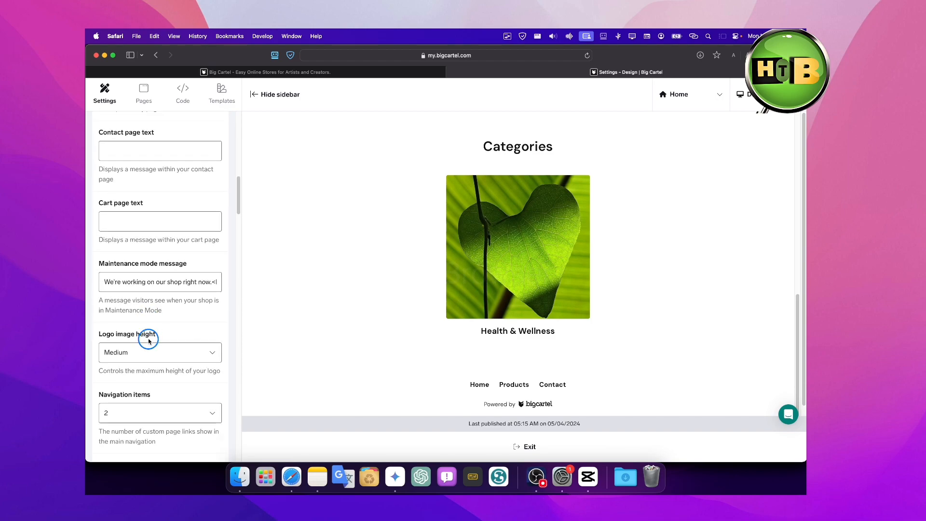
{"action": "scroll", "coordinate": [148, 337], "scroll_direction": "down", "scroll_amount": 12}
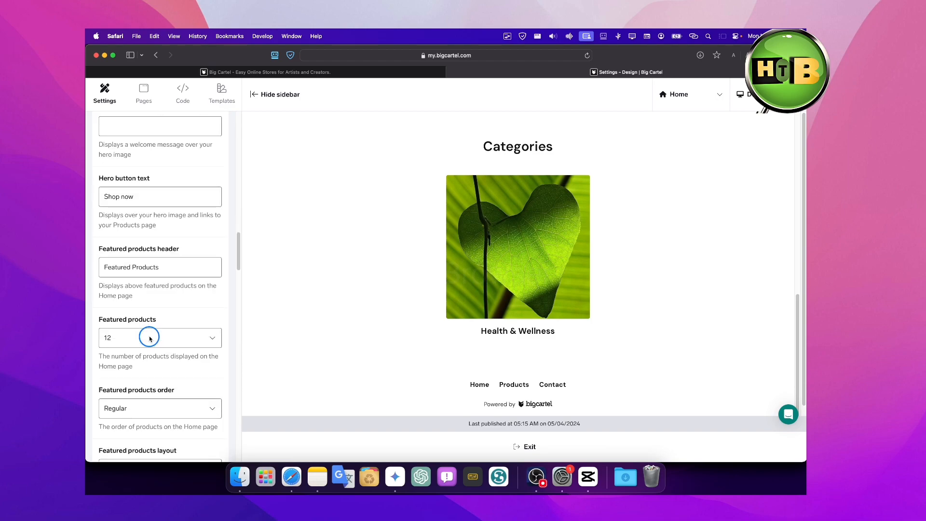
{"action": "scroll", "coordinate": [149, 335], "scroll_direction": "up", "scroll_amount": 5}
{"action": "scroll", "coordinate": [150, 333], "scroll_direction": "down", "scroll_amount": 15}
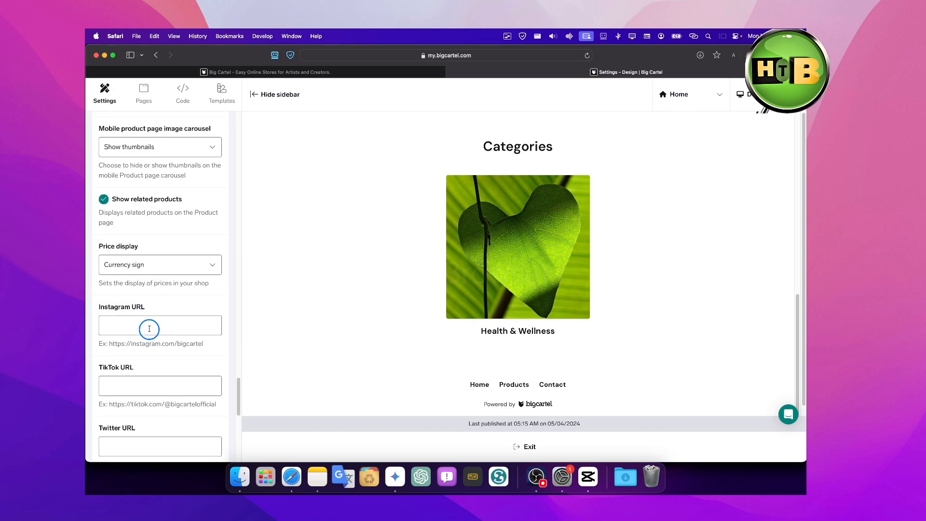
{"action": "scroll", "coordinate": [150, 333], "scroll_direction": "down", "scroll_amount": 1}
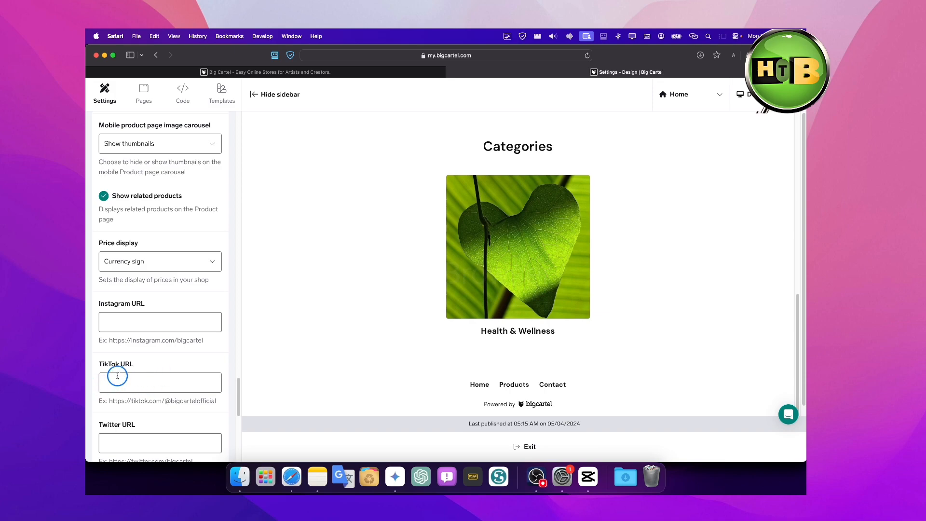
{"action": "scroll", "coordinate": [162, 326], "scroll_direction": "up", "scroll_amount": 6}
{"action": "scroll", "coordinate": [166, 326], "scroll_direction": "up", "scroll_amount": 10}
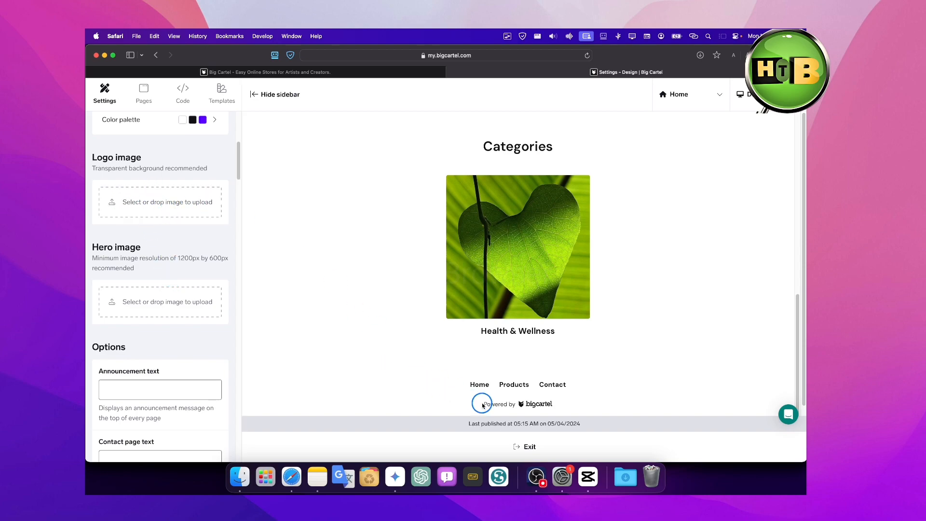
Look over the designer's custom pages and code sections, and open the template list, reloading the page
{"action": "left_click", "coordinate": [145, 91]}
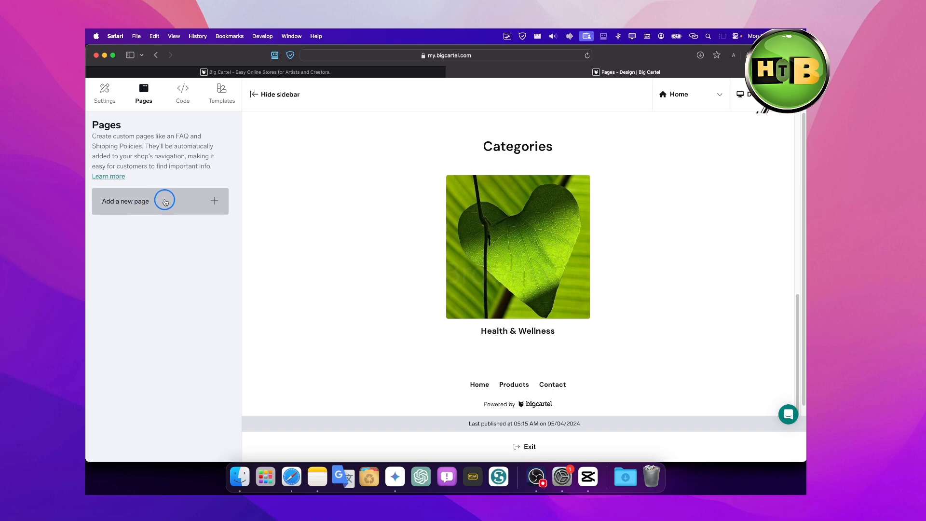
{"action": "left_click", "coordinate": [170, 96]}
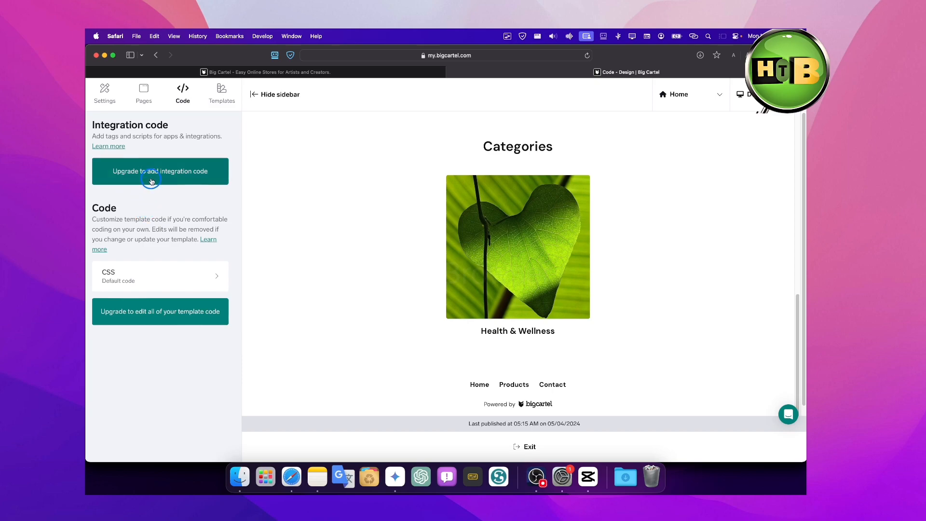
{"action": "left_click", "coordinate": [221, 98]}
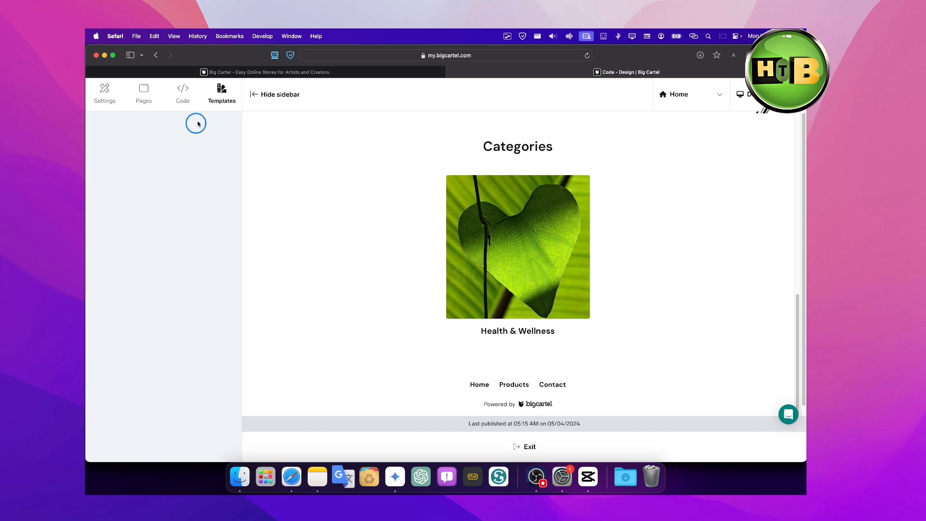
{"action": "left_click", "coordinate": [183, 106]}
{"action": "left_click", "coordinate": [220, 103]}
{"action": "double_click", "coordinate": [193, 159]}
{"action": "left_click", "coordinate": [182, 164]}
{"action": "left_click", "coordinate": [590, 56]}
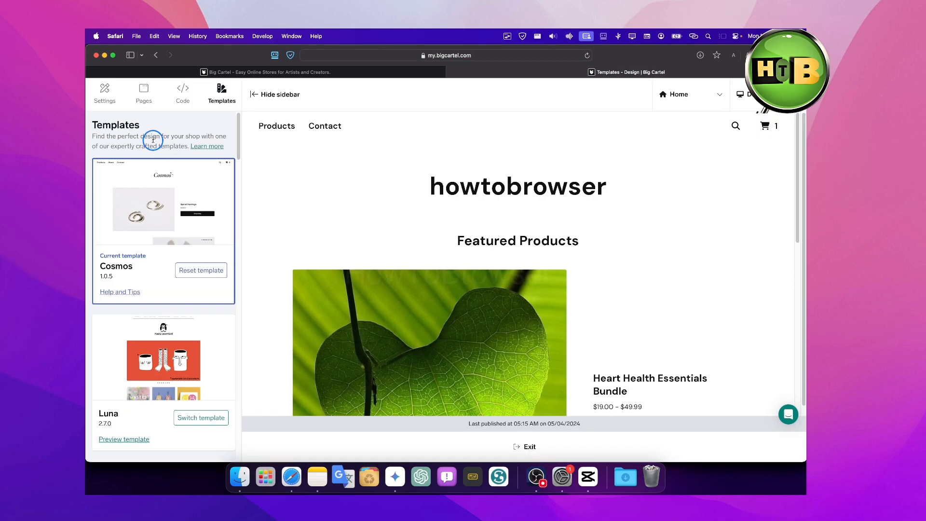
Browse the available templates and switch the shop to the Lunch Break template, confirming the change
{"action": "scroll", "coordinate": [130, 174], "scroll_direction": "down", "scroll_amount": 1}
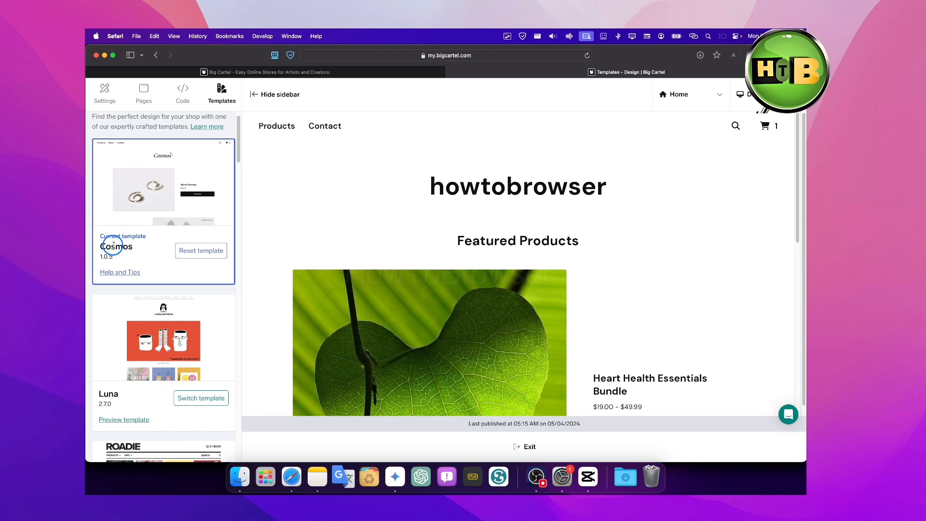
{"action": "scroll", "coordinate": [114, 246], "scroll_direction": "down", "scroll_amount": 1}
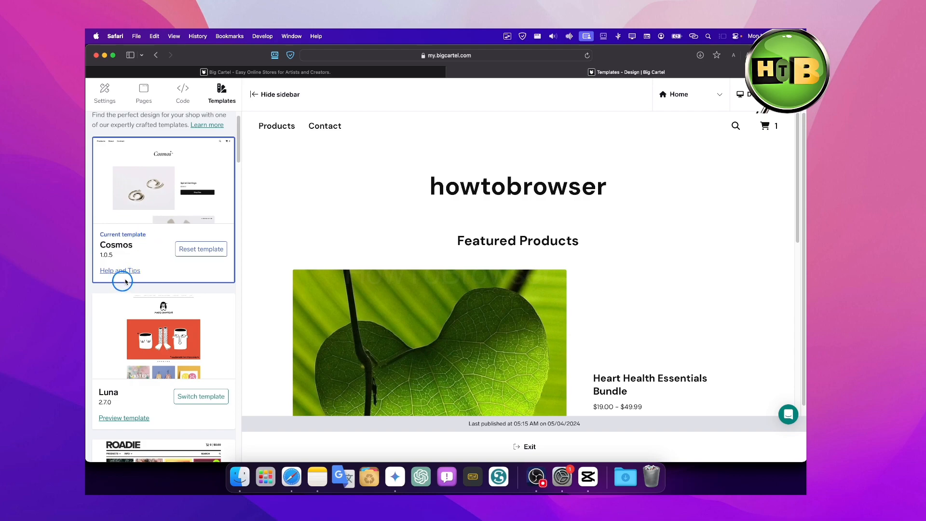
{"action": "scroll", "coordinate": [150, 236], "scroll_direction": "down", "scroll_amount": 3}
{"action": "scroll", "coordinate": [166, 286], "scroll_direction": "down", "scroll_amount": 10}
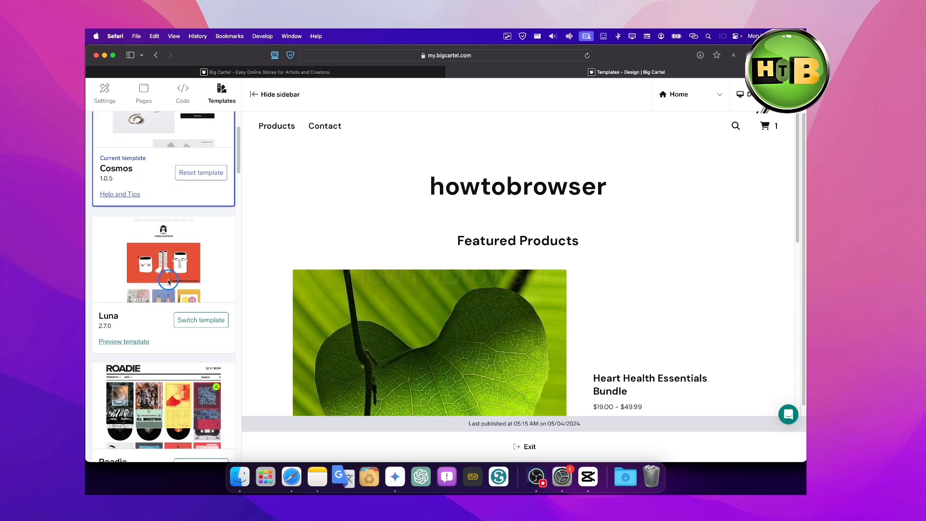
{"action": "scroll", "coordinate": [169, 281], "scroll_direction": "down", "scroll_amount": 6}
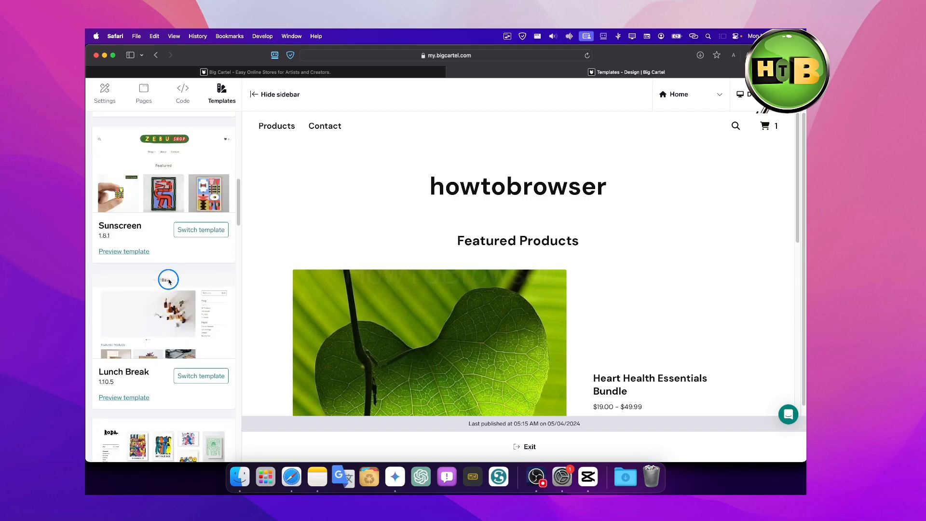
{"action": "scroll", "coordinate": [168, 281], "scroll_direction": "down", "scroll_amount": 8}
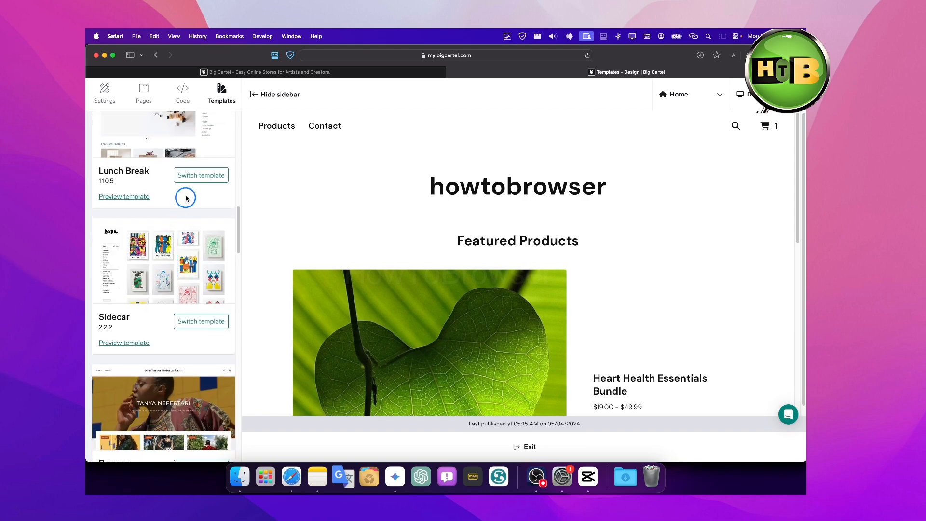
{"action": "left_click", "coordinate": [197, 175]}
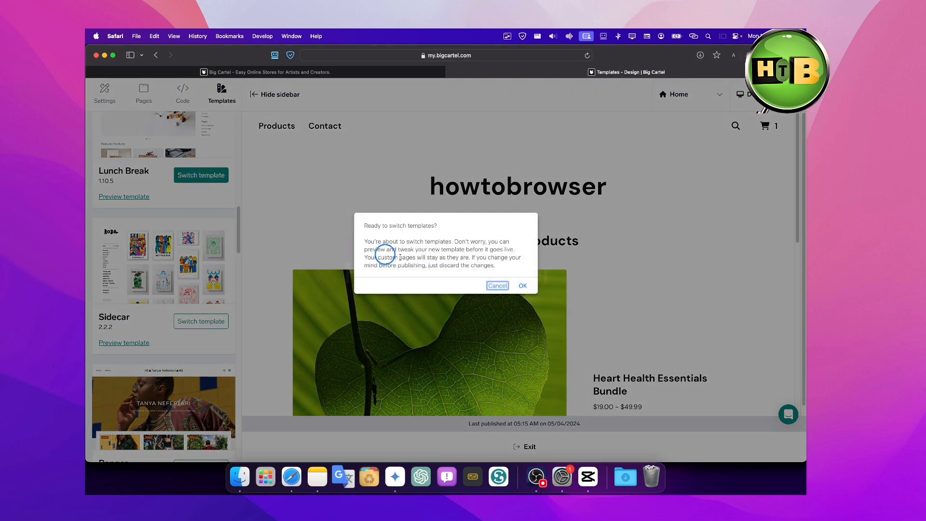
{"action": "left_click", "coordinate": [521, 286]}
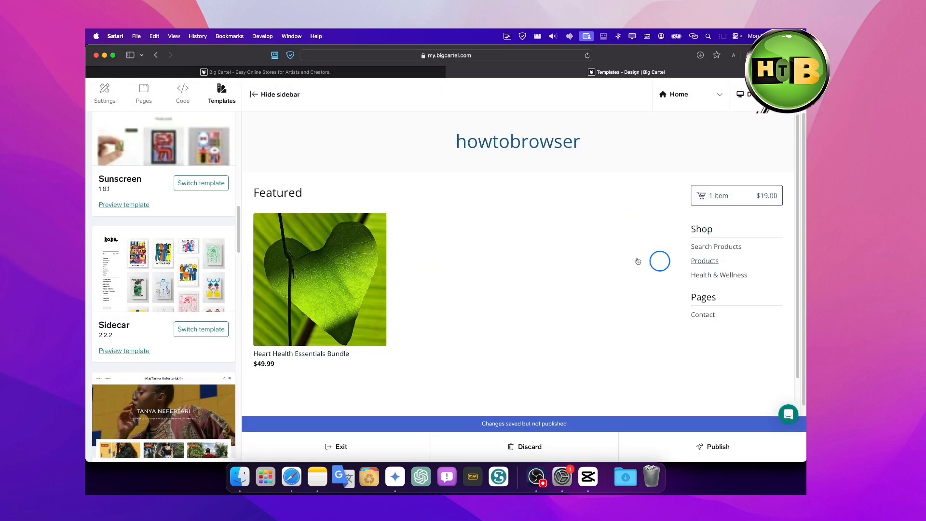
Look through the Lunch Break home page and remaining templates, and switch the shop back to the Cosmos template
{"action": "scroll", "coordinate": [264, 255], "scroll_direction": "down", "scroll_amount": 2}
{"action": "scroll", "coordinate": [192, 261], "scroll_direction": "down", "scroll_amount": 8}
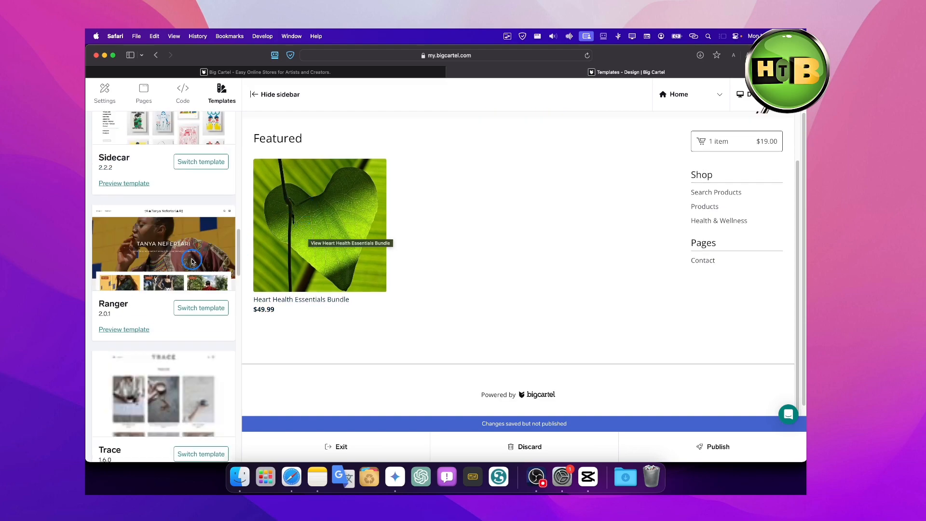
{"action": "scroll", "coordinate": [192, 260], "scroll_direction": "down", "scroll_amount": 10}
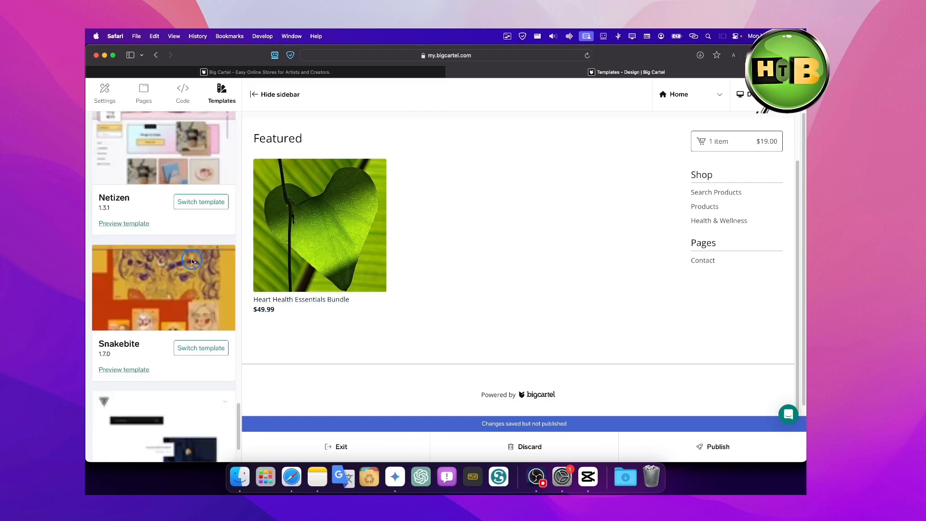
{"action": "scroll", "coordinate": [192, 261], "scroll_direction": "up", "scroll_amount": 15}
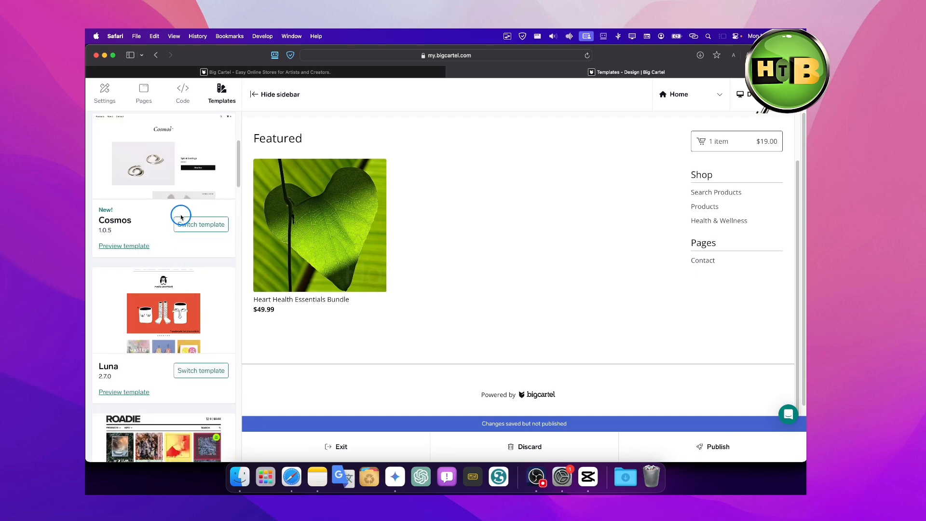
{"action": "scroll", "coordinate": [181, 215], "scroll_direction": "up", "scroll_amount": 5}
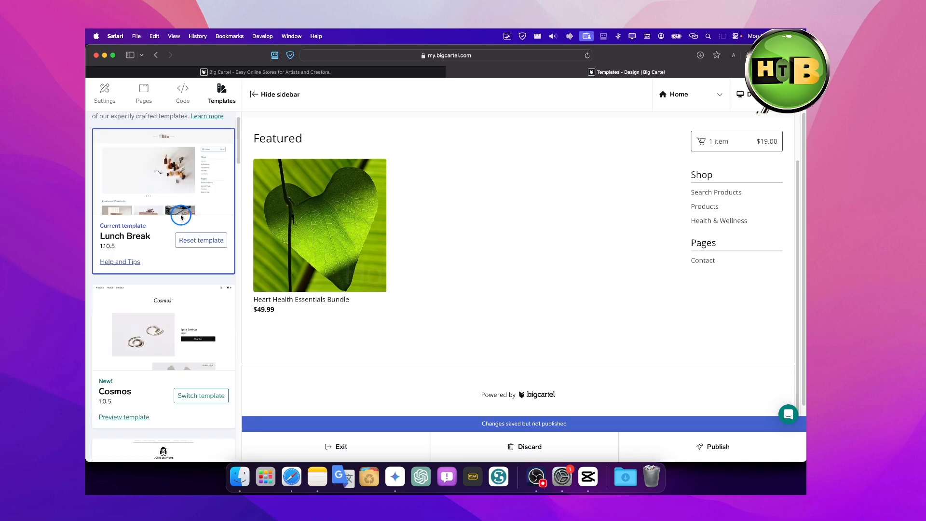
{"action": "left_click", "coordinate": [192, 397]}
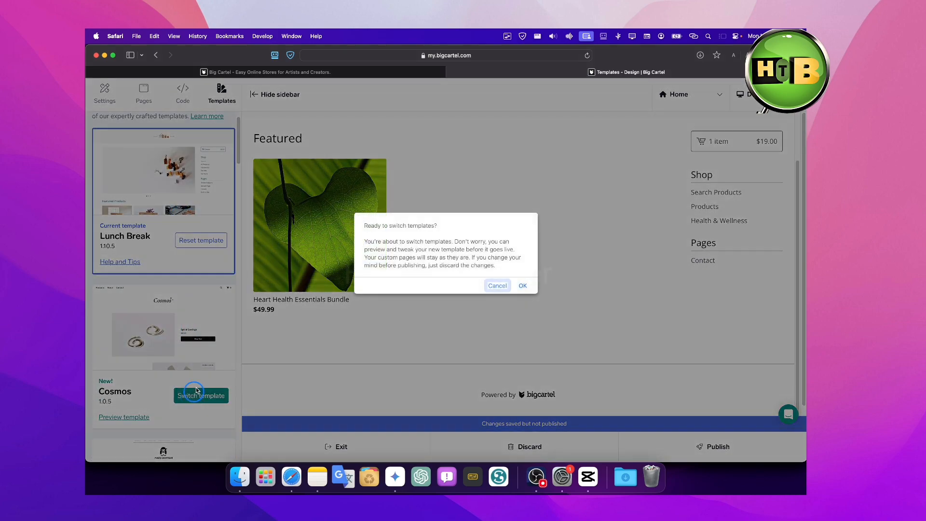
{"action": "left_click", "coordinate": [524, 287]}
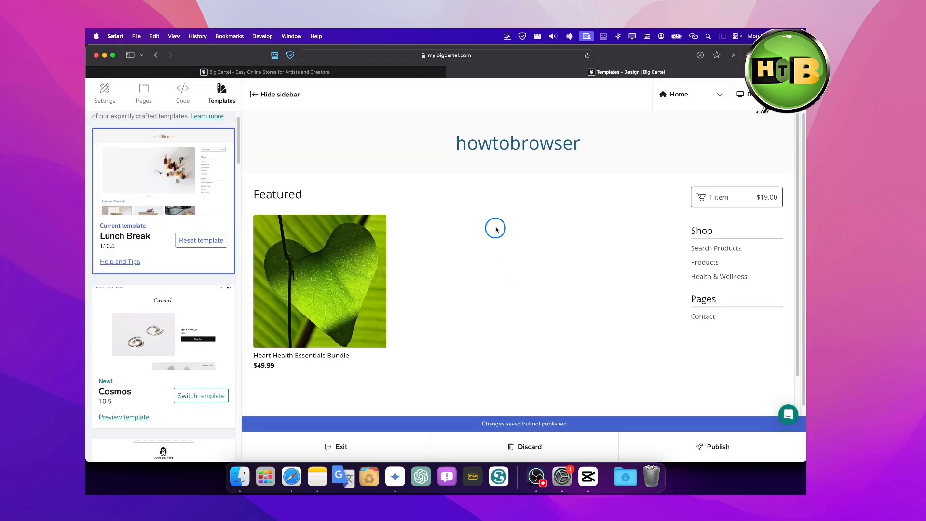
Check the home page preview with the Cosmos template and publish the design changes to the shop
{"action": "scroll", "coordinate": [498, 223], "scroll_direction": "down", "scroll_amount": 5}
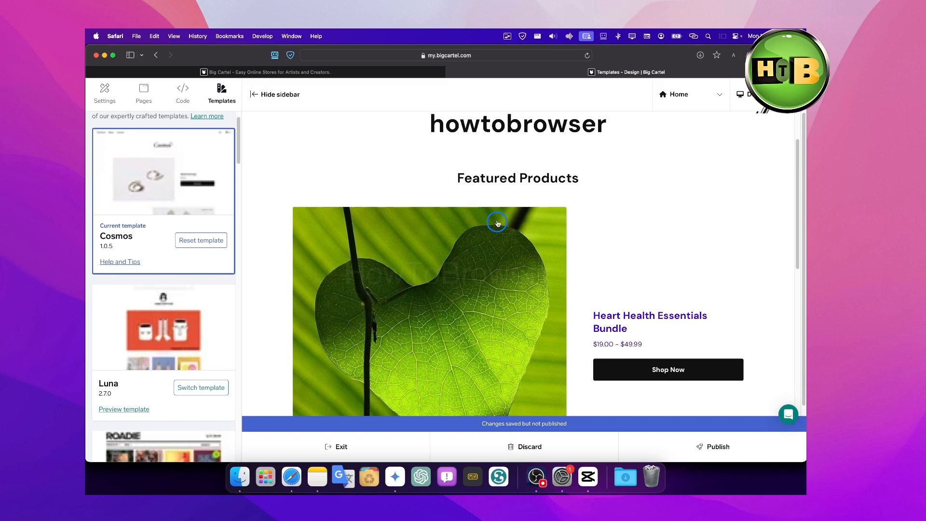
{"action": "scroll", "coordinate": [498, 223], "scroll_direction": "down", "scroll_amount": 4}
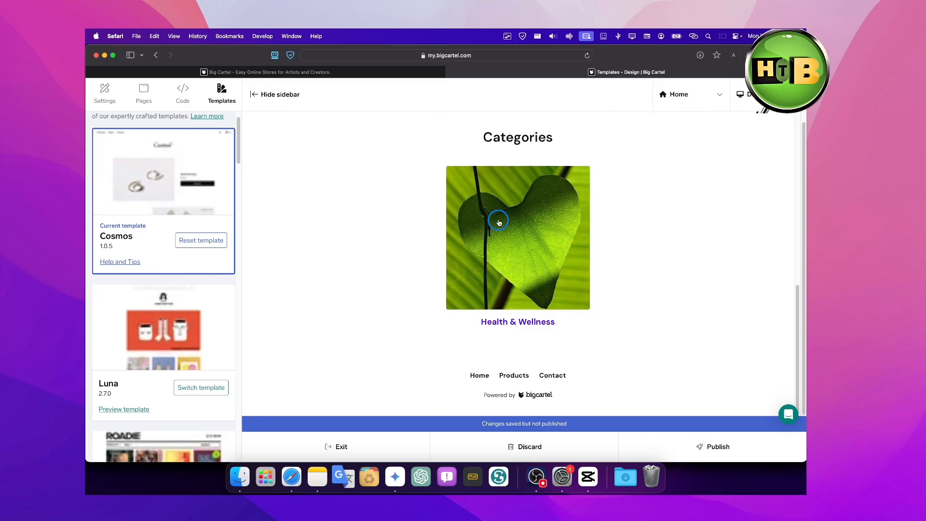
{"action": "scroll", "coordinate": [223, 258], "scroll_direction": "down", "scroll_amount": 6}
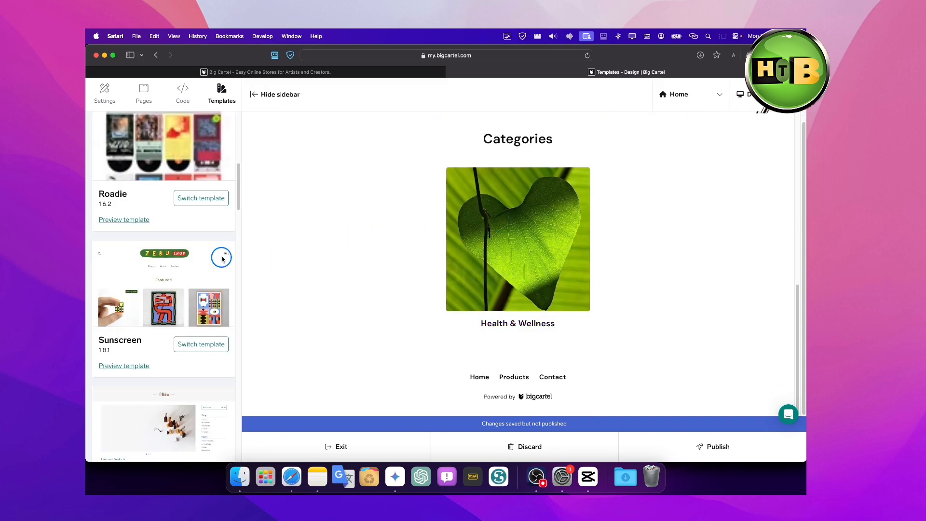
{"action": "left_click", "coordinate": [673, 451]}
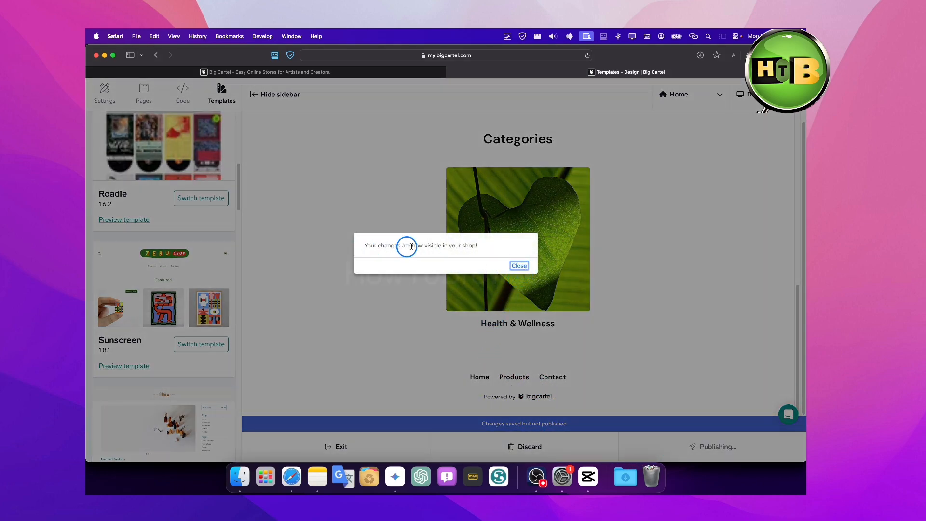
{"action": "left_click", "coordinate": [503, 264]}
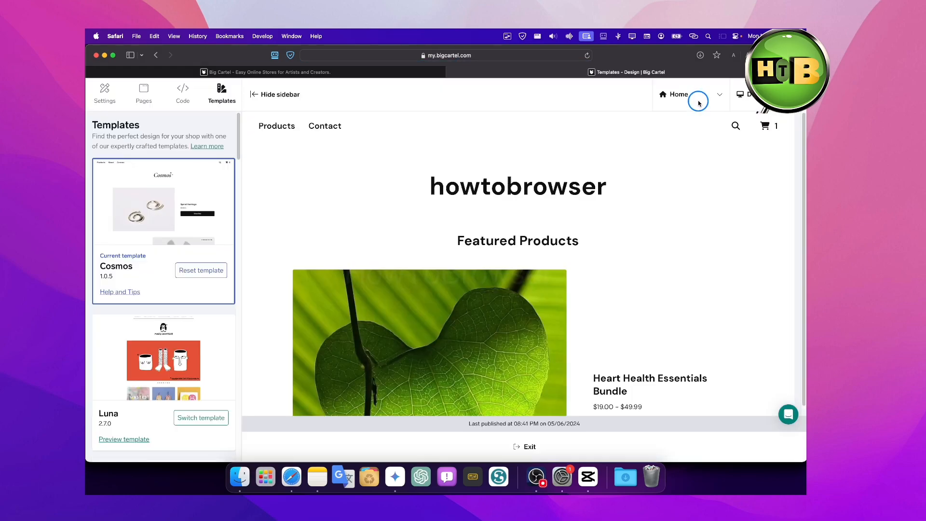
Preview the shop's Product page and return the preview to the Home page
{"action": "left_click", "coordinate": [698, 100]}
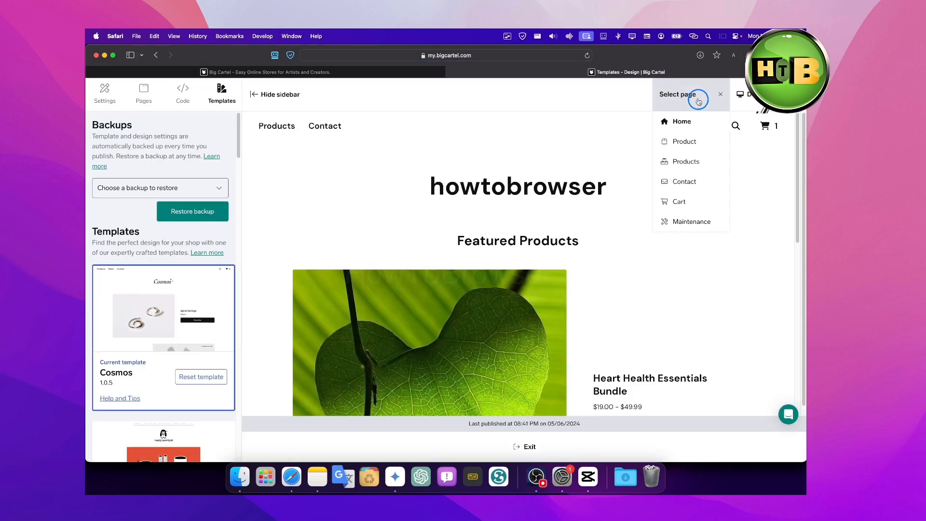
{"action": "left_click", "coordinate": [696, 141]}
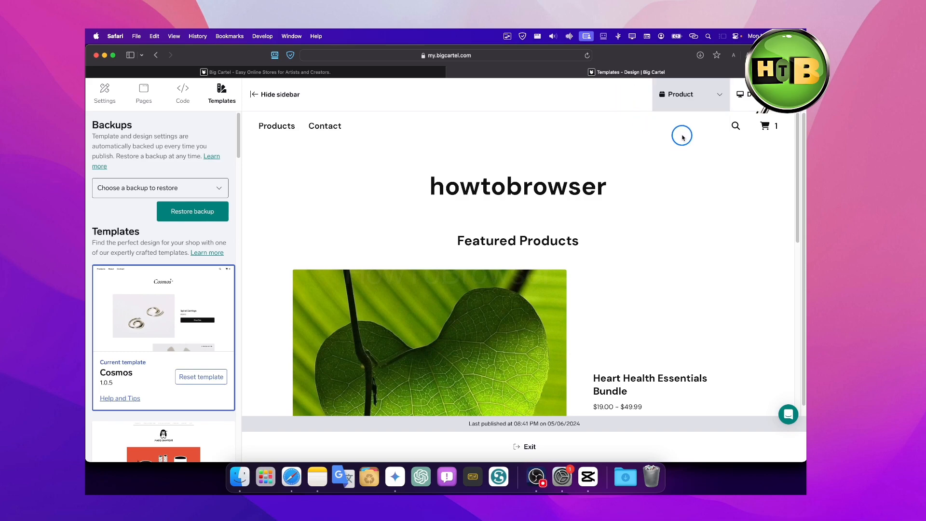
{"action": "left_click", "coordinate": [693, 109]}
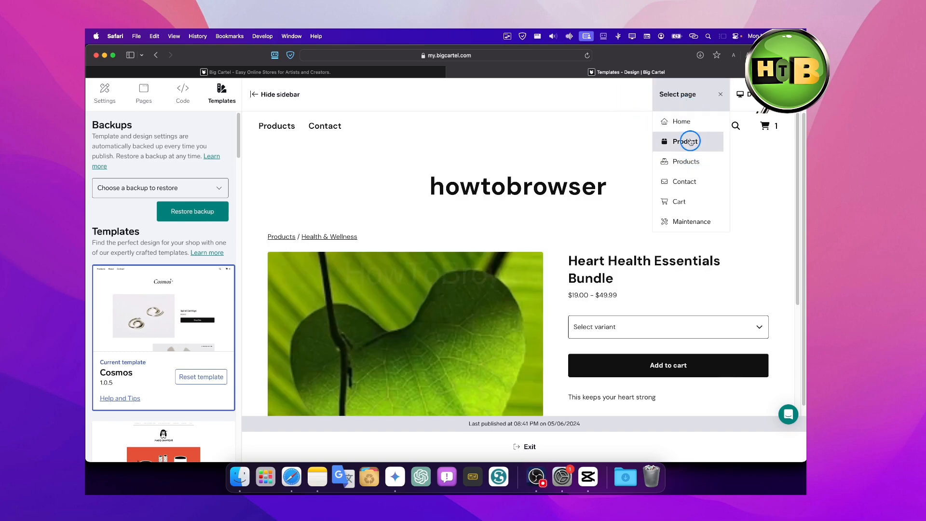
{"action": "left_click", "coordinate": [686, 121]}
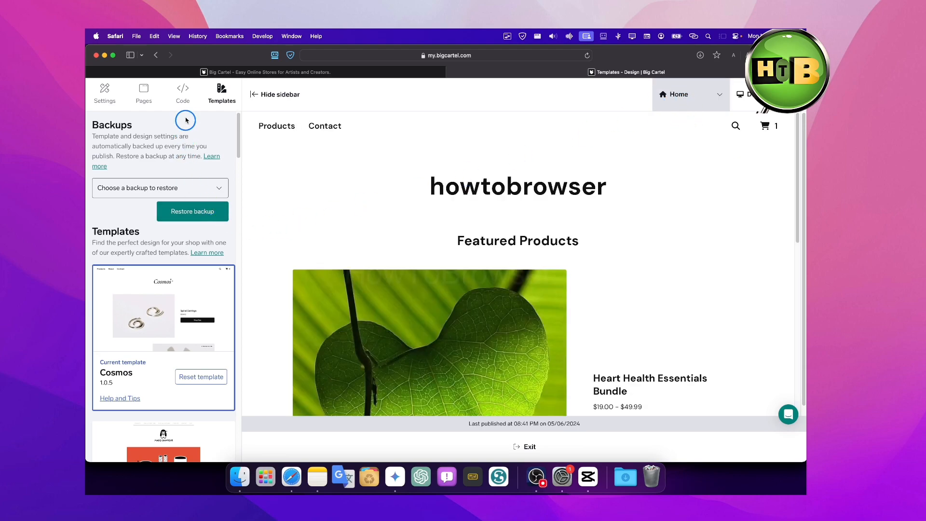
Revisit the custom pages section and review the style, font, color palette and image settings
{"action": "left_click", "coordinate": [144, 92]}
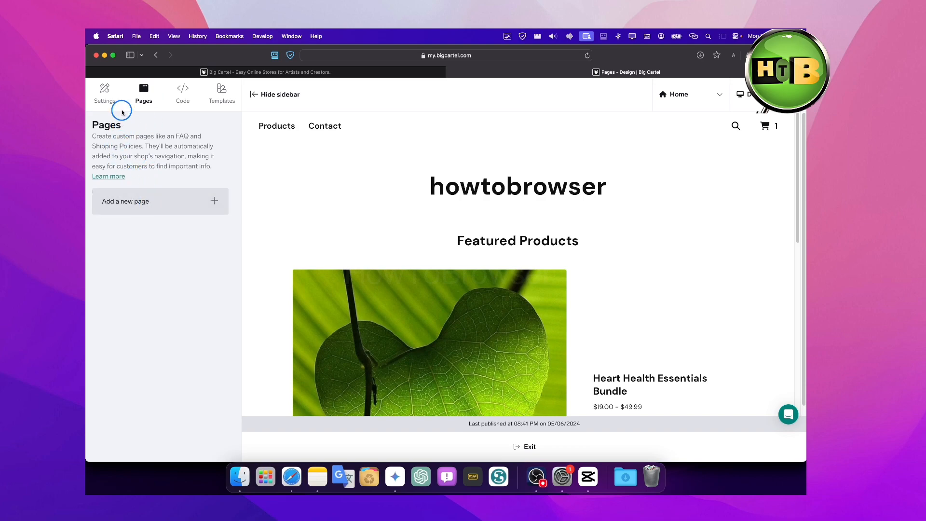
{"action": "left_click", "coordinate": [105, 94]}
{"action": "scroll", "coordinate": [195, 228], "scroll_direction": "down", "scroll_amount": 3}
{"action": "scroll", "coordinate": [192, 219], "scroll_direction": "up", "scroll_amount": 3}
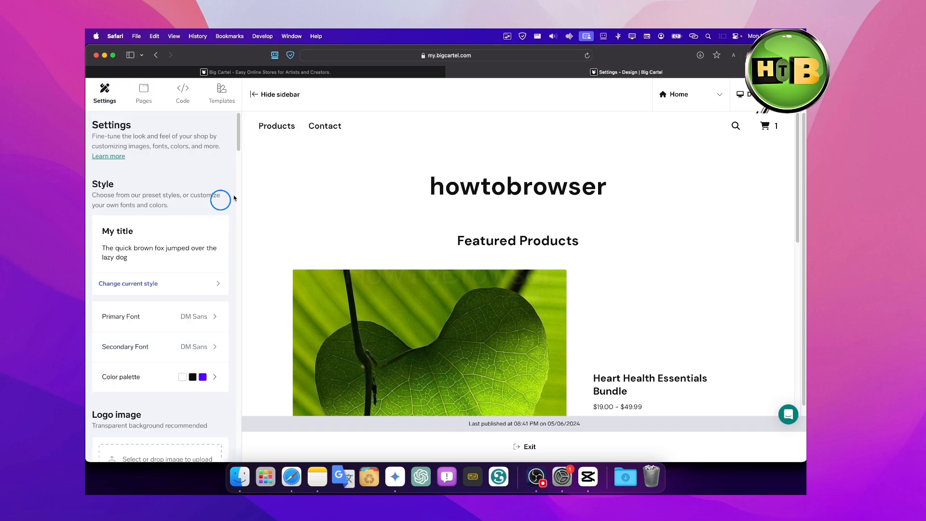
{"action": "scroll", "coordinate": [159, 188], "scroll_direction": "down", "scroll_amount": 4}
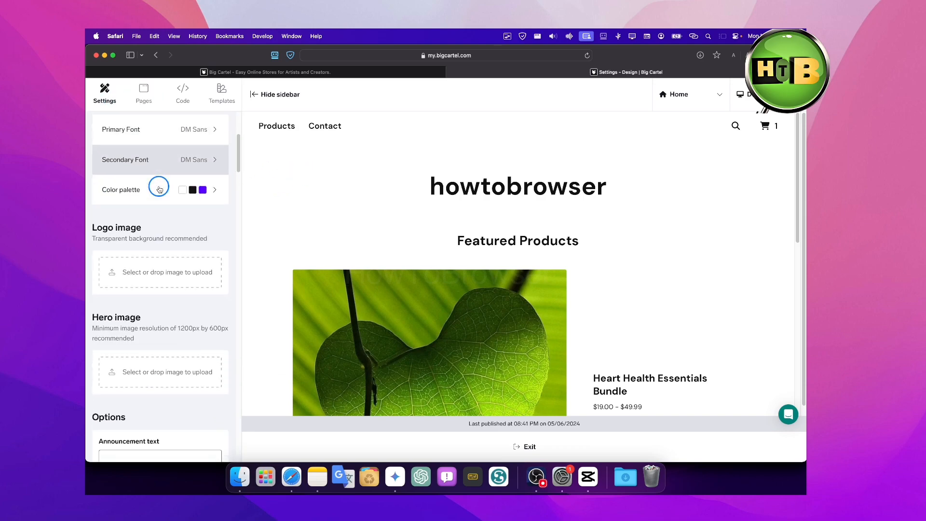
Look through the preset styles in the design settings and return to the main settings
{"action": "scroll", "coordinate": [158, 188], "scroll_direction": "up", "scroll_amount": 4}
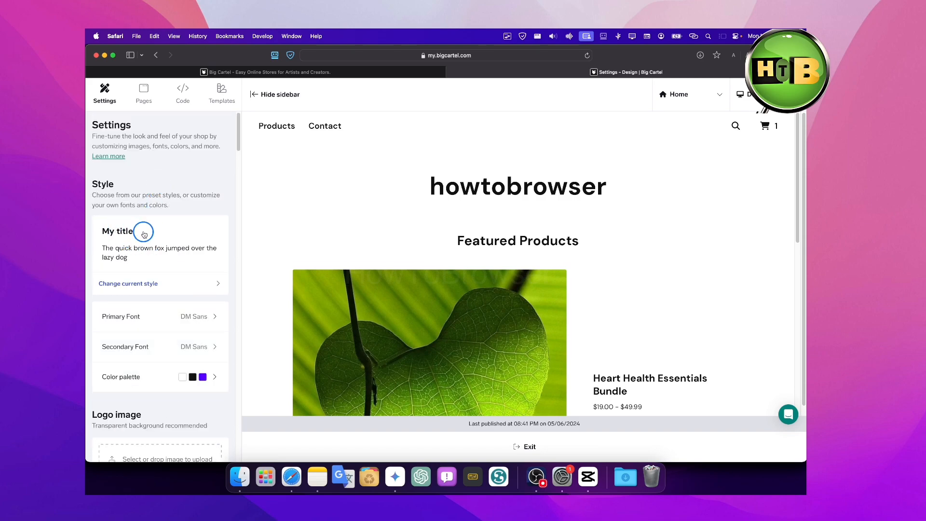
{"action": "scroll", "coordinate": [135, 279], "scroll_direction": "down", "scroll_amount": 1}
{"action": "left_click", "coordinate": [143, 265]}
{"action": "scroll", "coordinate": [160, 262], "scroll_direction": "down", "scroll_amount": 4}
{"action": "scroll", "coordinate": [160, 263], "scroll_direction": "up", "scroll_amount": 4}
{"action": "left_click", "coordinate": [102, 124]}
Preview the shop's Product page and its Products page
{"action": "left_click", "coordinate": [675, 94]}
{"action": "left_click", "coordinate": [682, 139]}
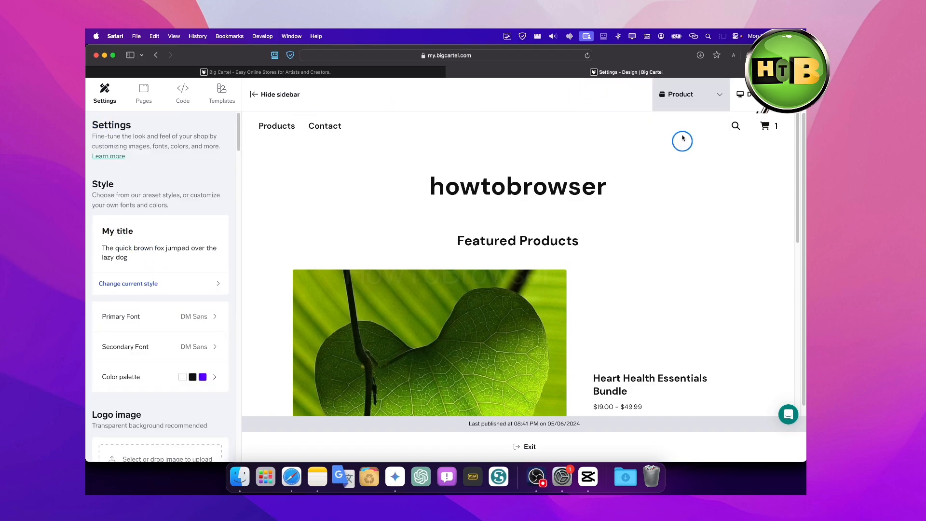
{"action": "left_click", "coordinate": [680, 97]}
{"action": "left_click", "coordinate": [690, 155]}
Preview the shop's Contact page and look over its message form down to the footer
{"action": "left_click", "coordinate": [676, 98]}
{"action": "left_click", "coordinate": [682, 182]}
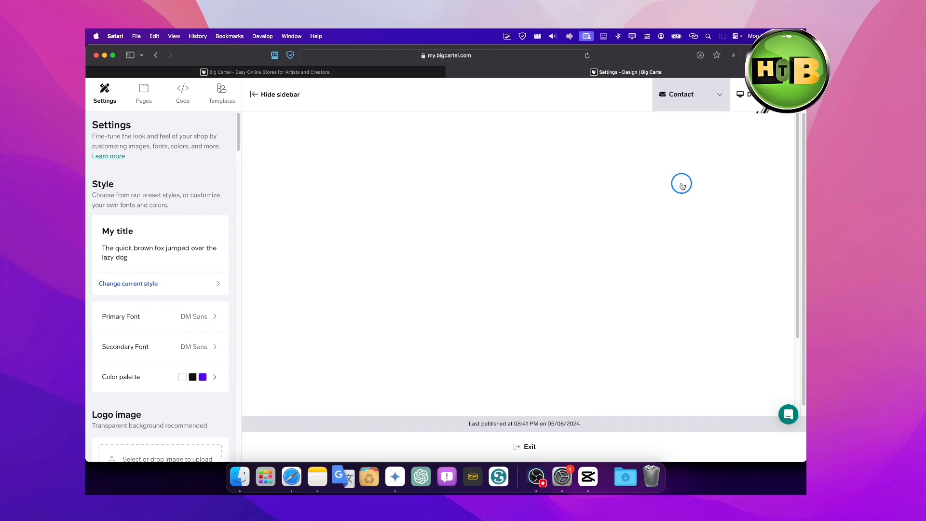
{"action": "scroll", "coordinate": [579, 169], "scroll_direction": "down", "scroll_amount": 3}
{"action": "scroll", "coordinate": [554, 173], "scroll_direction": "up", "scroll_amount": 3}
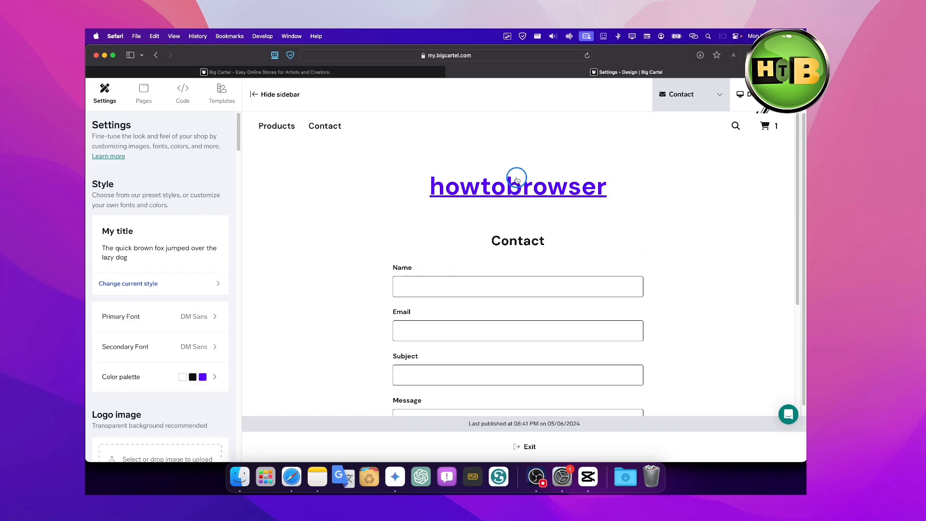
{"action": "scroll", "coordinate": [517, 233], "scroll_direction": "down", "scroll_amount": 5}
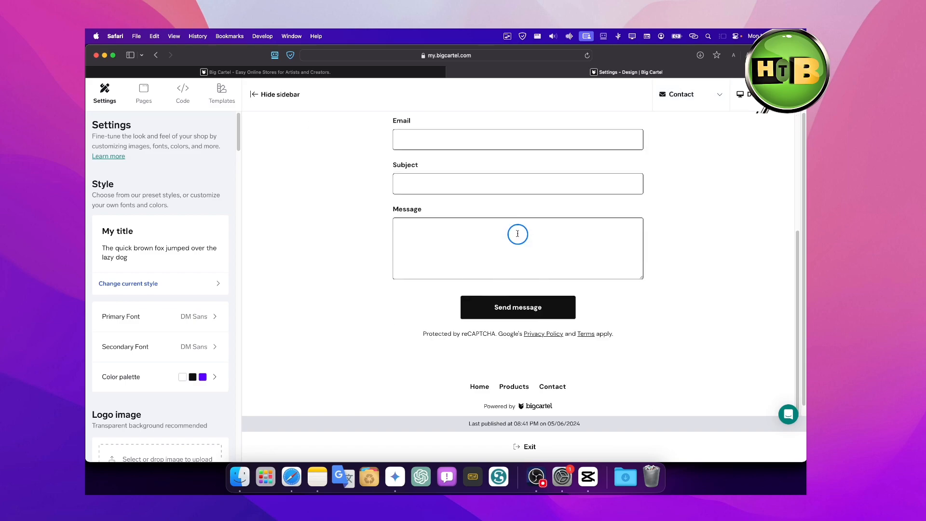
{"action": "scroll", "coordinate": [517, 238], "scroll_direction": "up", "scroll_amount": 5}
Preview the shop's Maintenance page, viewing it in Phone and Tablet sizes
{"action": "left_click", "coordinate": [681, 94]}
{"action": "left_click", "coordinate": [711, 222]}
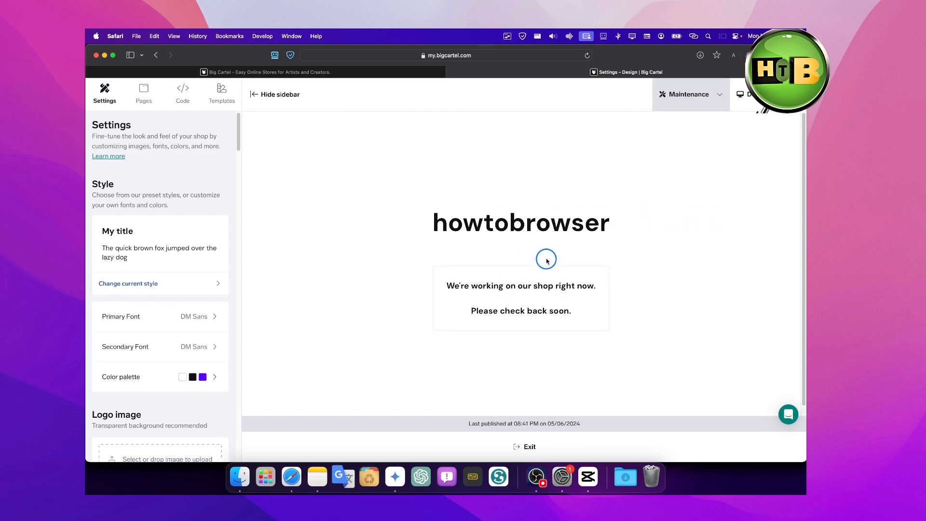
{"action": "left_click", "coordinate": [704, 99]}
{"action": "left_click", "coordinate": [750, 96]}
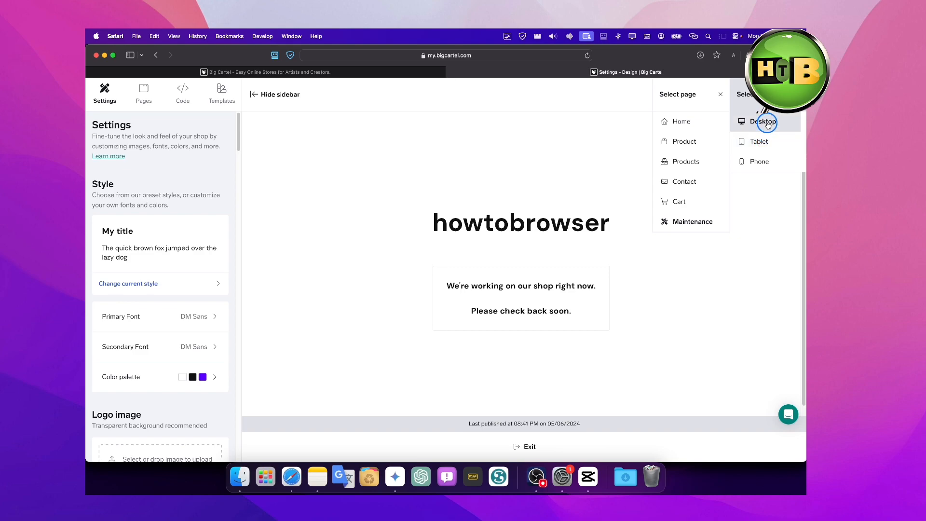
{"action": "left_click", "coordinate": [761, 161]}
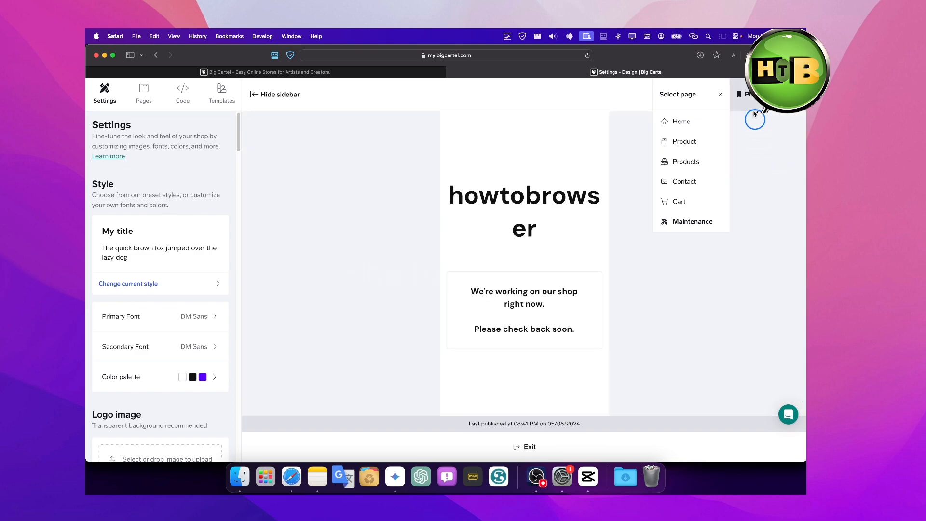
{"action": "left_click", "coordinate": [754, 99]}
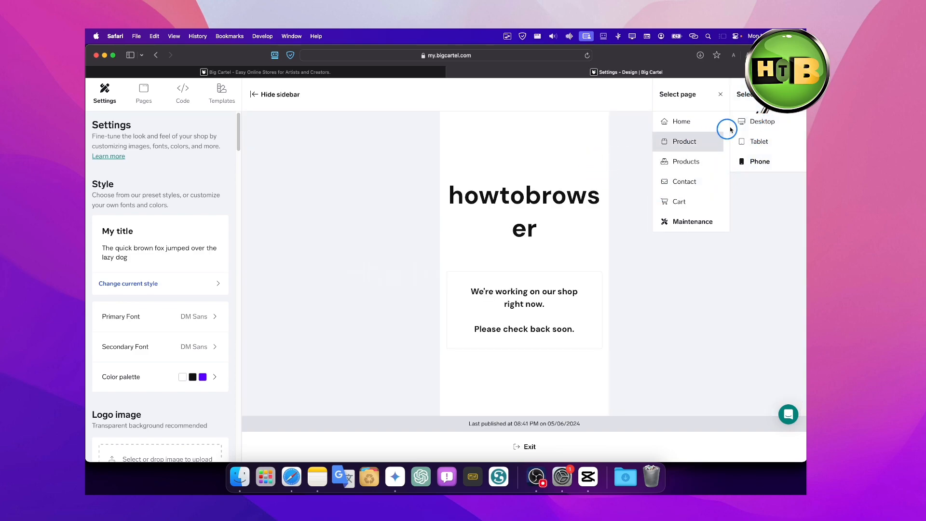
{"action": "left_click", "coordinate": [737, 141]}
Preview the Home page in Phone size and look through it down to the footer
{"action": "left_click", "coordinate": [713, 123]}
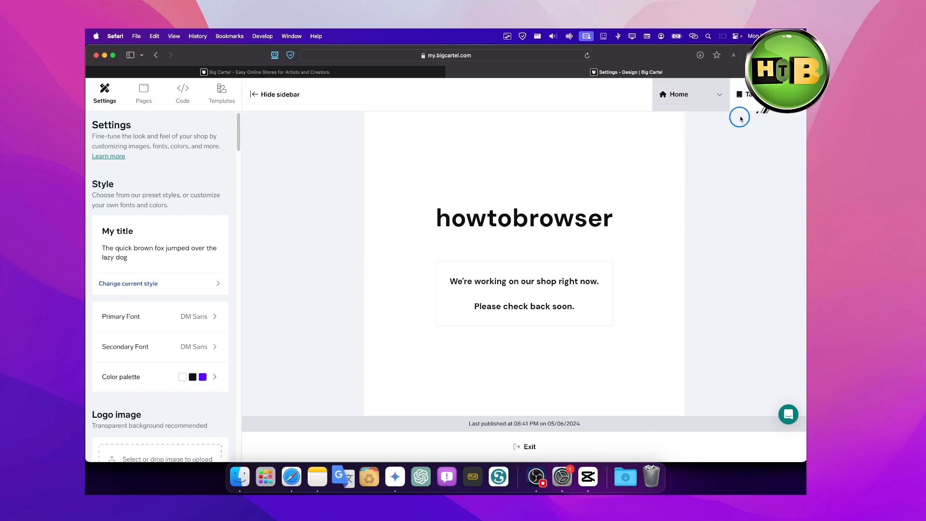
{"action": "left_click", "coordinate": [747, 95]}
{"action": "left_click", "coordinate": [760, 160]}
{"action": "scroll", "coordinate": [577, 212], "scroll_direction": "down", "scroll_amount": 5}
{"action": "scroll", "coordinate": [576, 213], "scroll_direction": "up", "scroll_amount": 5}
{"action": "scroll", "coordinate": [576, 213], "scroll_direction": "down", "scroll_amount": 5}
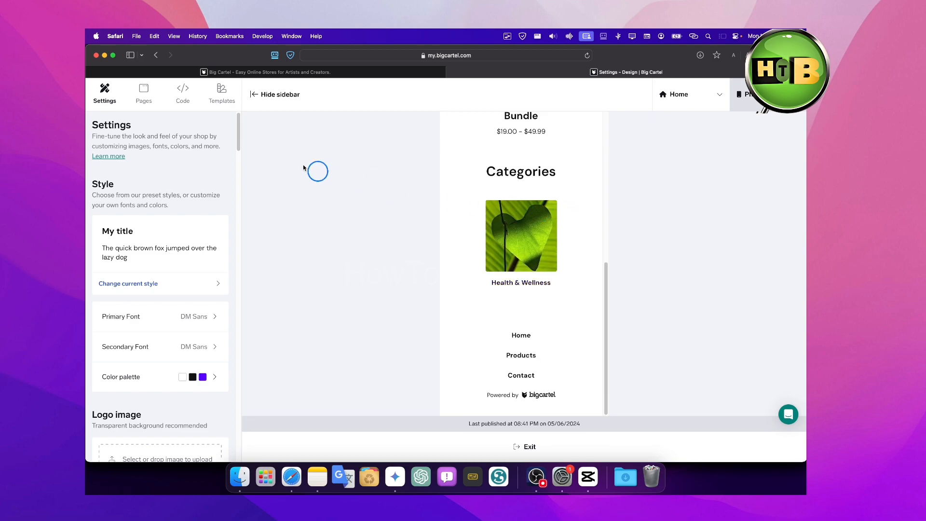
Review the design options, including the category and product grid settings, and open the code section
{"action": "scroll", "coordinate": [124, 219], "scroll_direction": "down", "scroll_amount": 15}
{"action": "scroll", "coordinate": [215, 203], "scroll_direction": "up", "scroll_amount": 4}
{"action": "scroll", "coordinate": [215, 202], "scroll_direction": "down", "scroll_amount": 15}
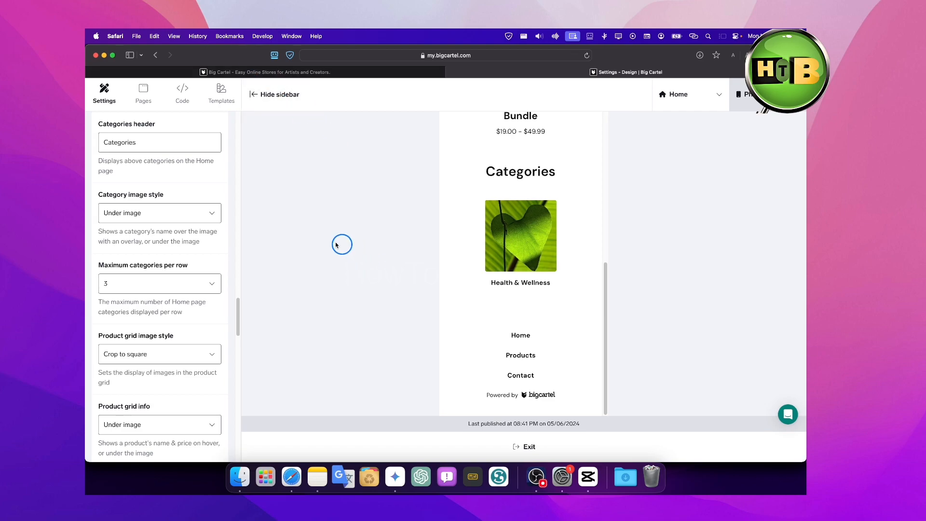
{"action": "left_click", "coordinate": [176, 87]}
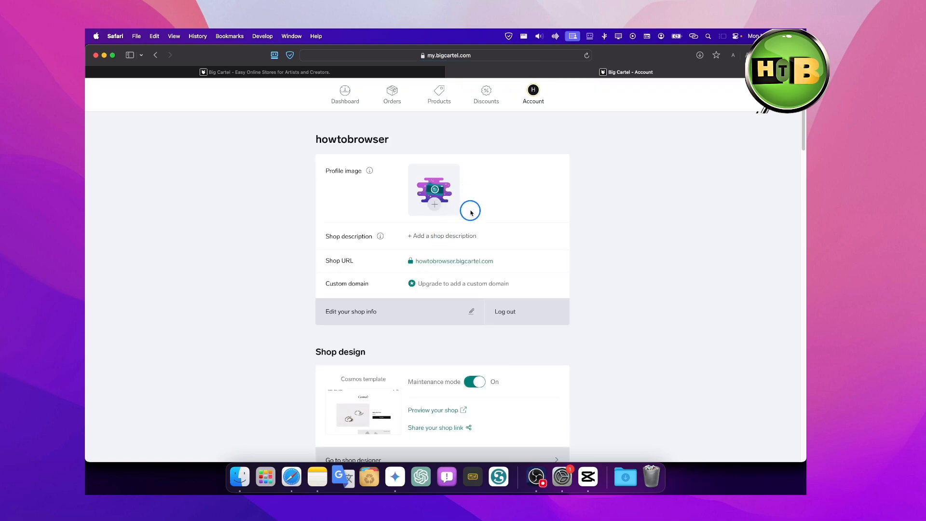
Look through the account page's shop design, personal information, and plan and billing sections
{"action": "scroll", "coordinate": [470, 212], "scroll_direction": "down", "scroll_amount": 5}
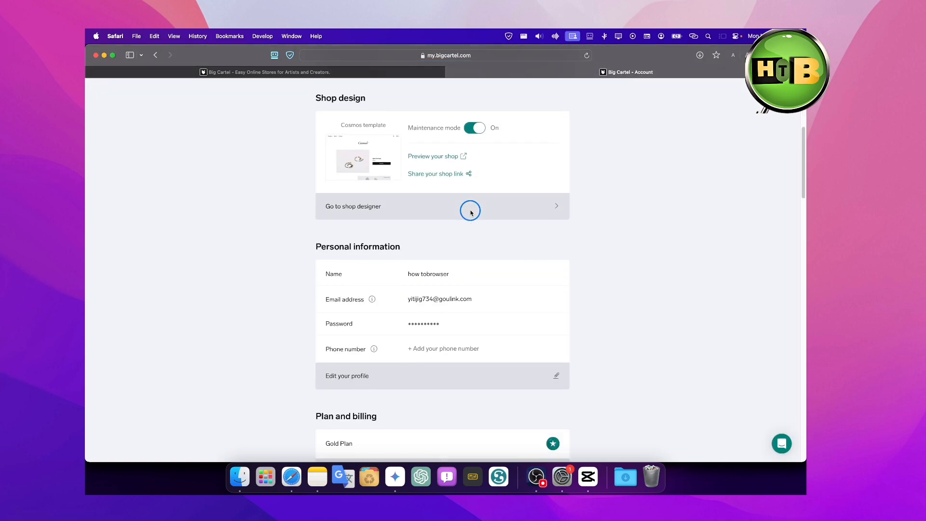
{"action": "scroll", "coordinate": [397, 259], "scroll_direction": "down", "scroll_amount": 3}
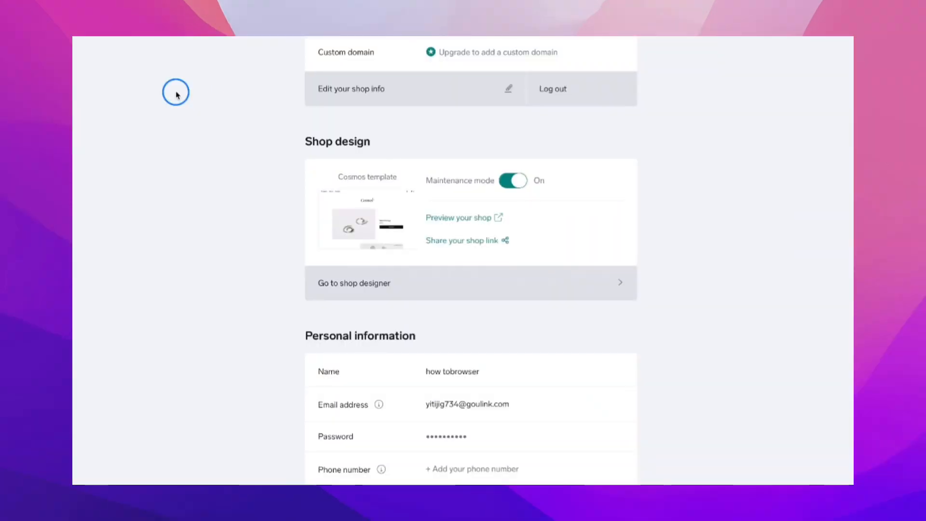
{"action": "scroll", "coordinate": [176, 93], "scroll_direction": "down", "scroll_amount": 5}
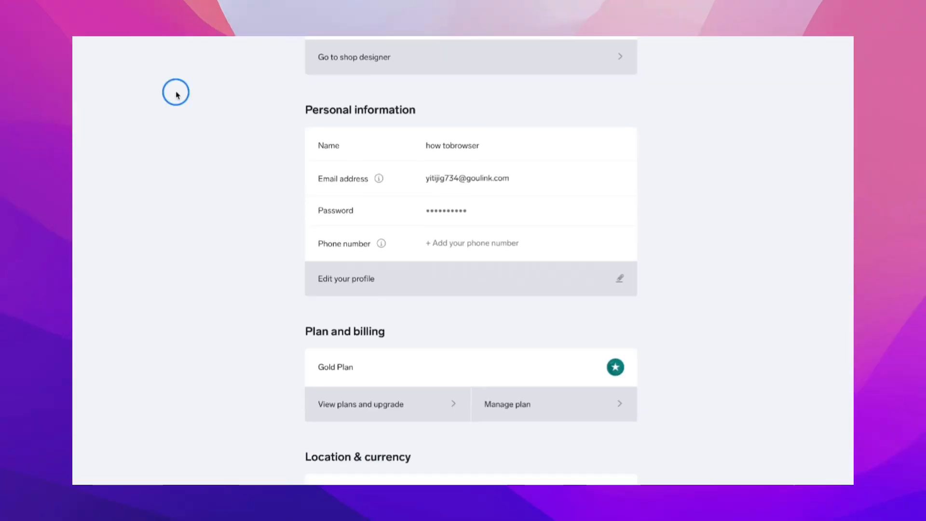
{"action": "scroll", "coordinate": [176, 93], "scroll_direction": "down", "scroll_amount": 6}
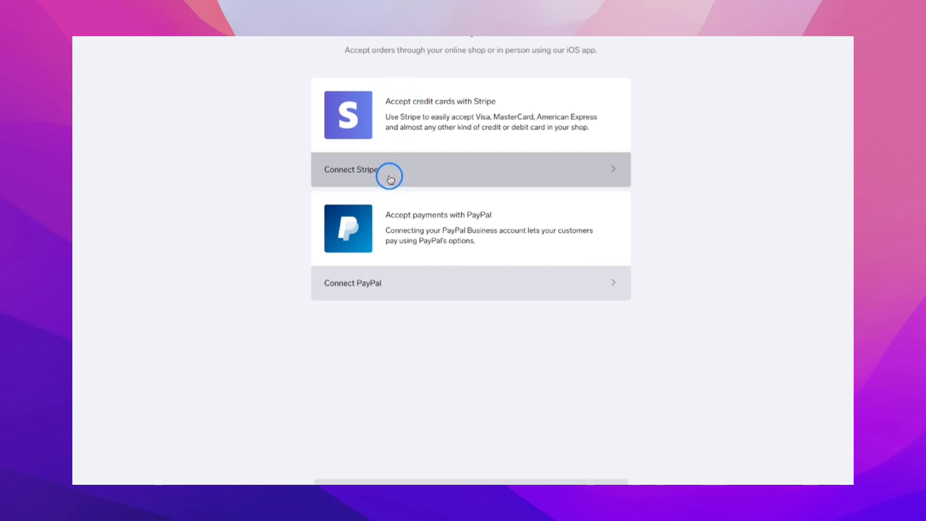
Examine the Stripe and PayPal payment options for accepting orders
{"action": "left_click_drag", "start_coordinate": [385, 124], "coordinate": [533, 124]}
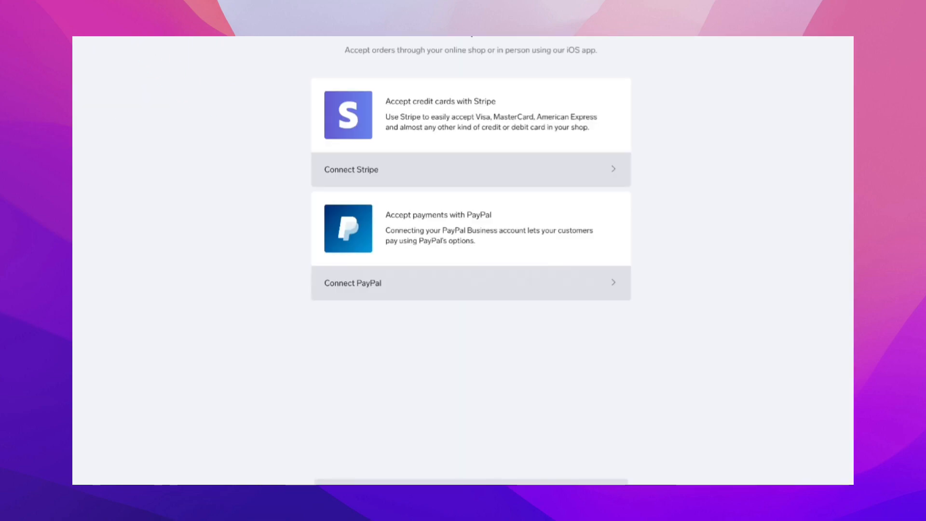
{"action": "scroll", "coordinate": [471, 173], "scroll_direction": "down", "scroll_amount": 1}
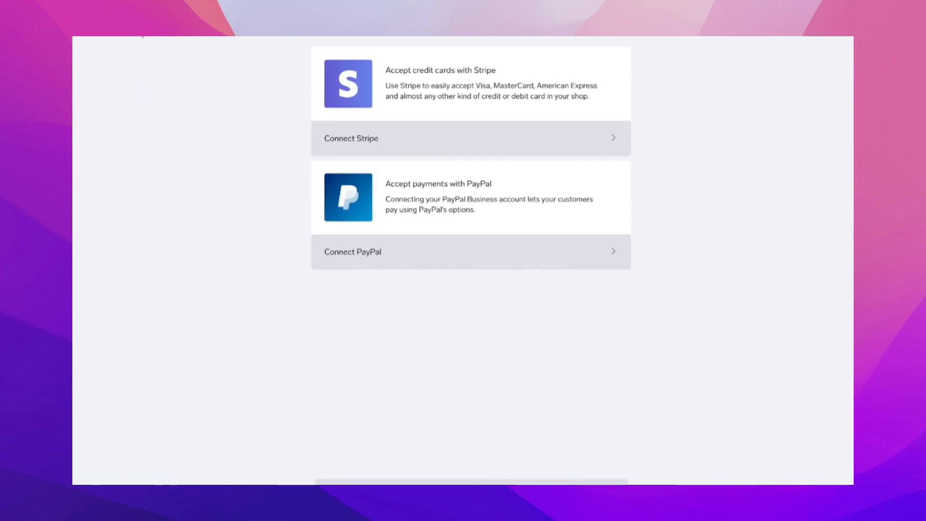
{"action": "left_click", "coordinate": [315, 148]}
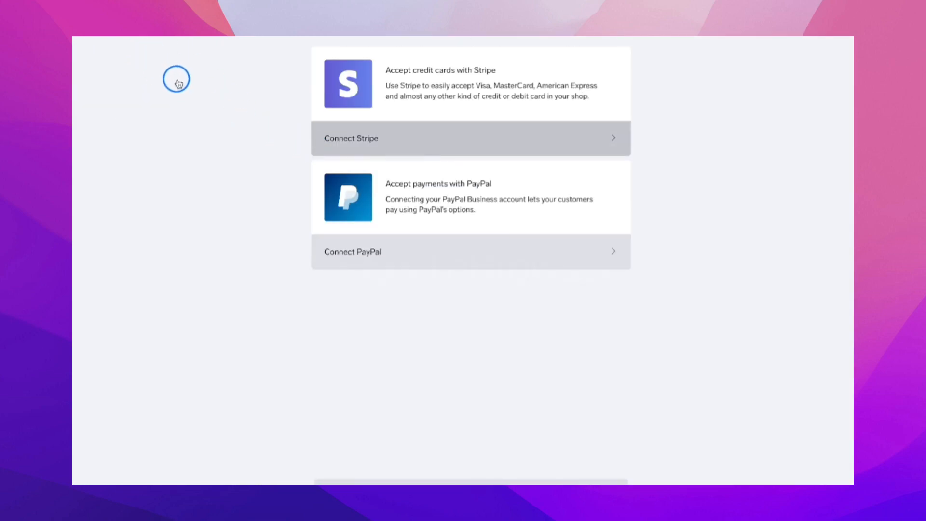
Look through the account page's payment and tax sections and open the shipping profiles settings
{"action": "scroll", "coordinate": [243, 101], "scroll_direction": "up", "scroll_amount": 2}
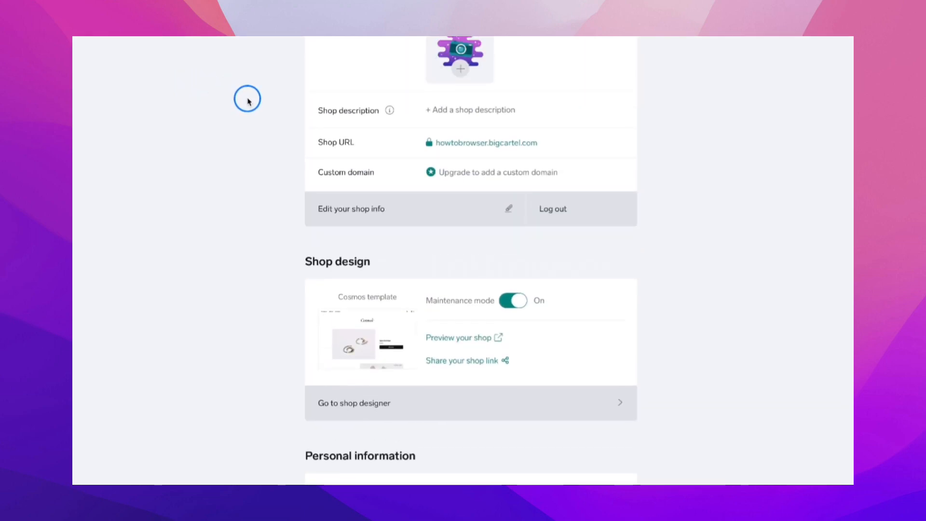
{"action": "scroll", "coordinate": [248, 100], "scroll_direction": "down", "scroll_amount": 1}
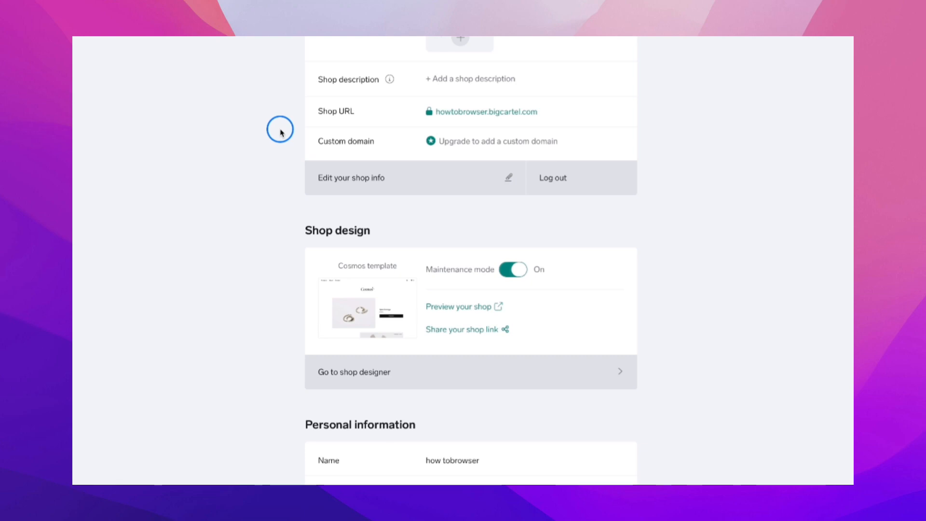
{"action": "scroll", "coordinate": [288, 132], "scroll_direction": "down", "scroll_amount": 3}
{"action": "scroll", "coordinate": [288, 139], "scroll_direction": "down", "scroll_amount": 10}
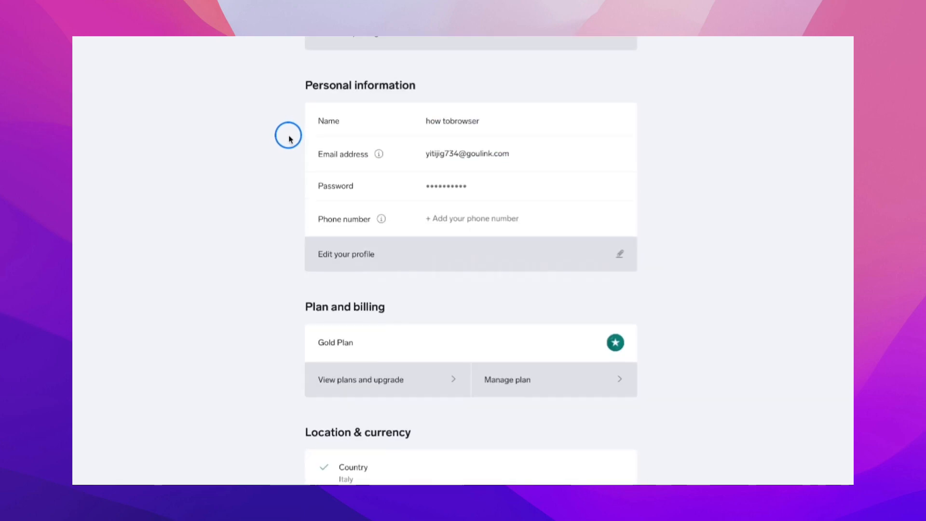
{"action": "scroll", "coordinate": [289, 139], "scroll_direction": "down", "scroll_amount": 5}
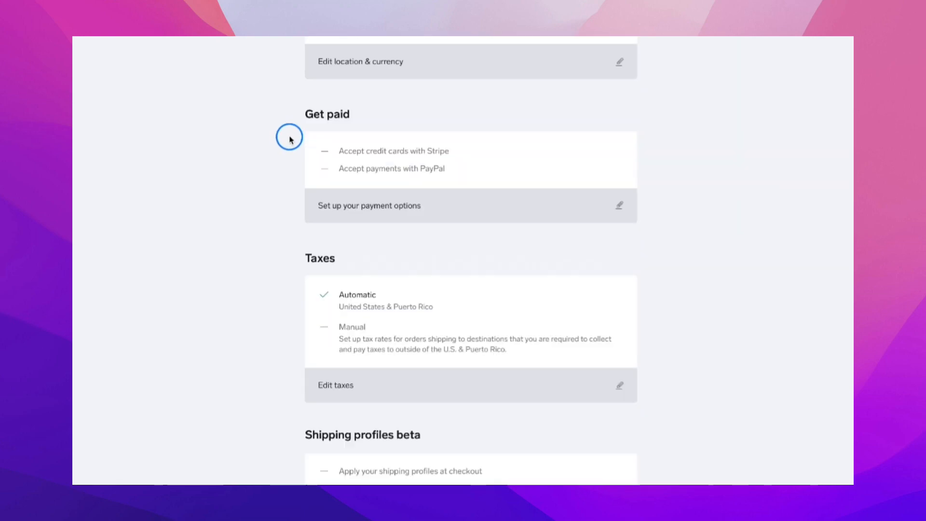
{"action": "scroll", "coordinate": [293, 159], "scroll_direction": "down", "scroll_amount": 1}
{"action": "scroll", "coordinate": [340, 393], "scroll_direction": "down", "scroll_amount": 1}
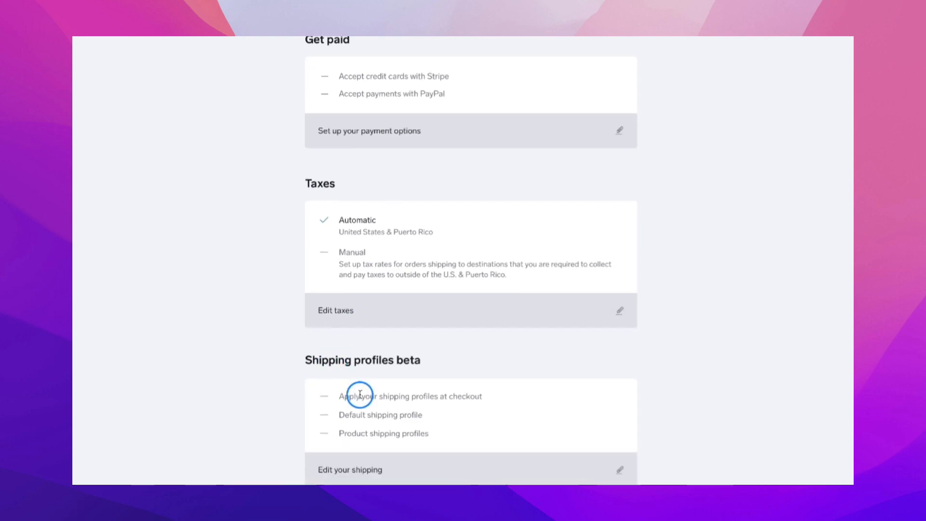
{"action": "left_click", "coordinate": [421, 415]}
Examine the default shipping rates and product shipping profiles sections on the shipping profiles page
{"action": "scroll", "coordinate": [345, 361], "scroll_direction": "down", "scroll_amount": 1}
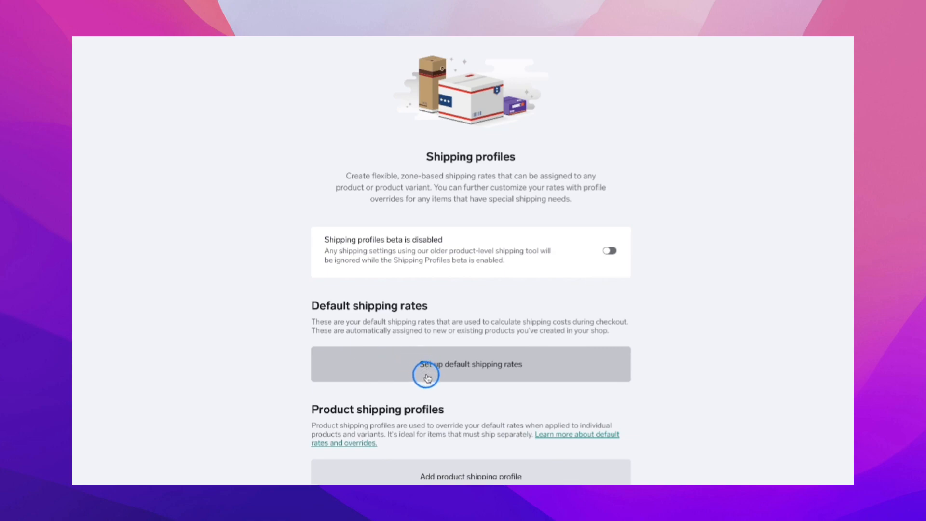
{"action": "scroll", "coordinate": [427, 375], "scroll_direction": "down", "scroll_amount": 2}
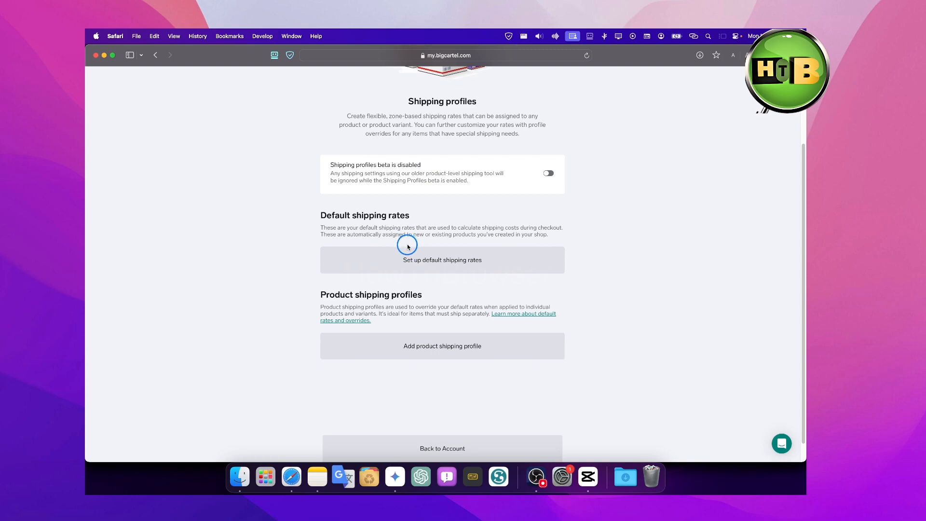
{"action": "scroll", "coordinate": [407, 246], "scroll_direction": "down", "scroll_amount": 1}
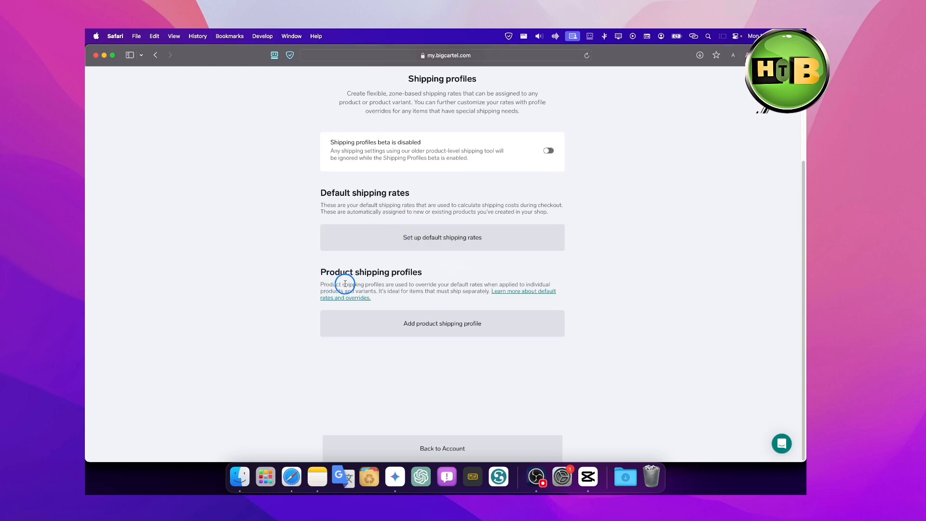
{"action": "scroll", "coordinate": [345, 284], "scroll_direction": "up", "scroll_amount": 5}
{"action": "scroll", "coordinate": [345, 284], "scroll_direction": "left", "scroll_amount": 1}
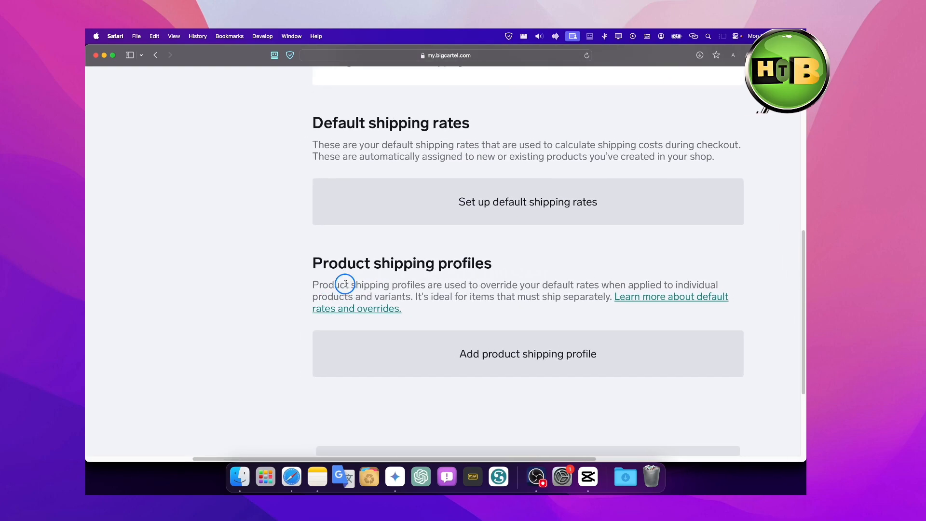
{"action": "scroll", "coordinate": [345, 284], "scroll_direction": "right", "scroll_amount": 2}
{"action": "scroll", "coordinate": [344, 284], "scroll_direction": "right", "scroll_amount": 1}
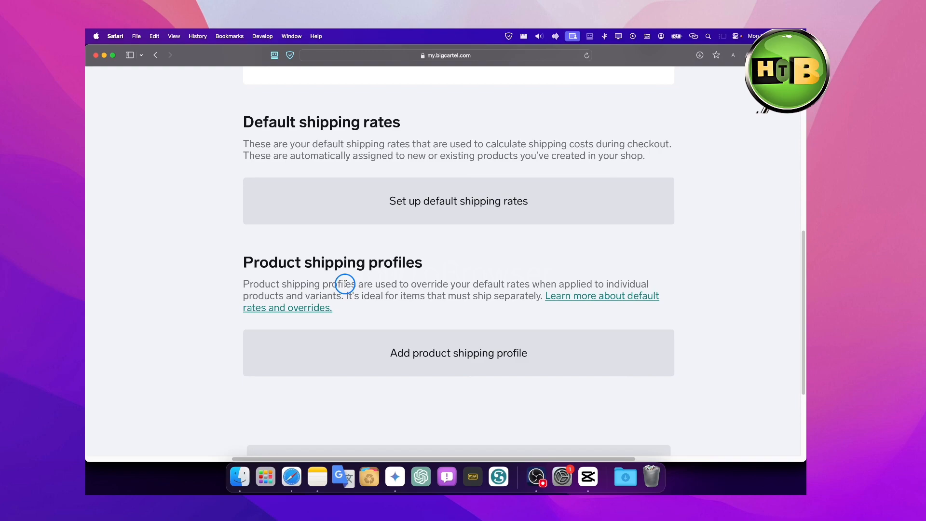
{"action": "scroll", "coordinate": [344, 284], "scroll_direction": "up", "scroll_amount": 3}
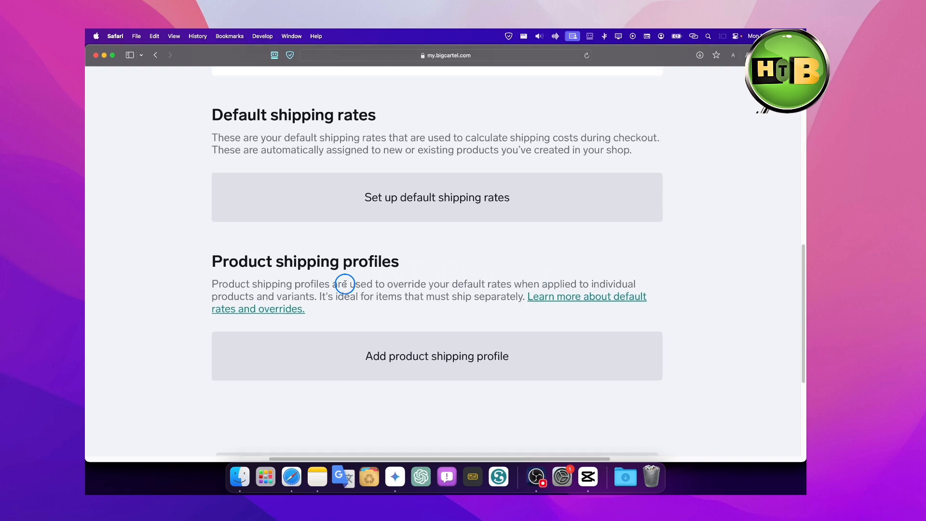
{"action": "key", "text": "super+minus"}
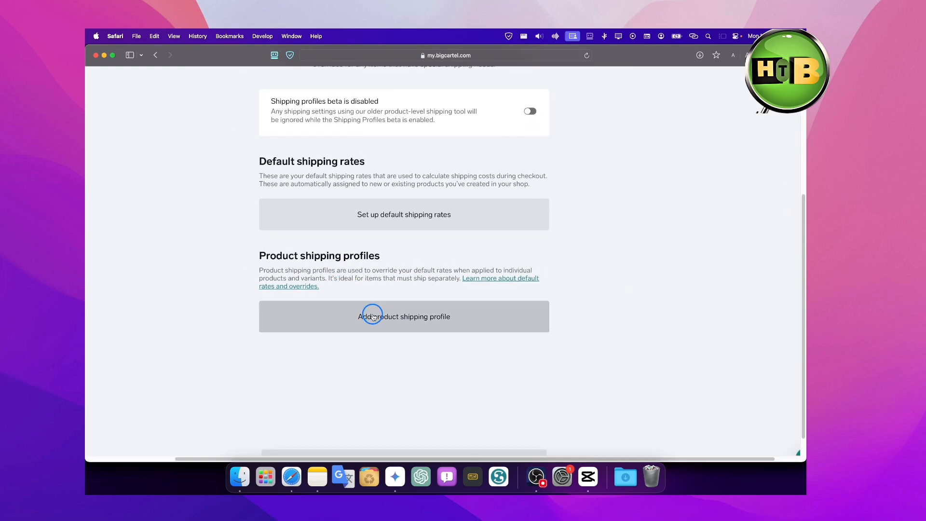
Add a product shipping profile and open the form for adding shipping rates to it
{"action": "key", "text": "super+plus"}
{"action": "key", "text": "super+plus"}
{"action": "key", "text": "super+plus"}
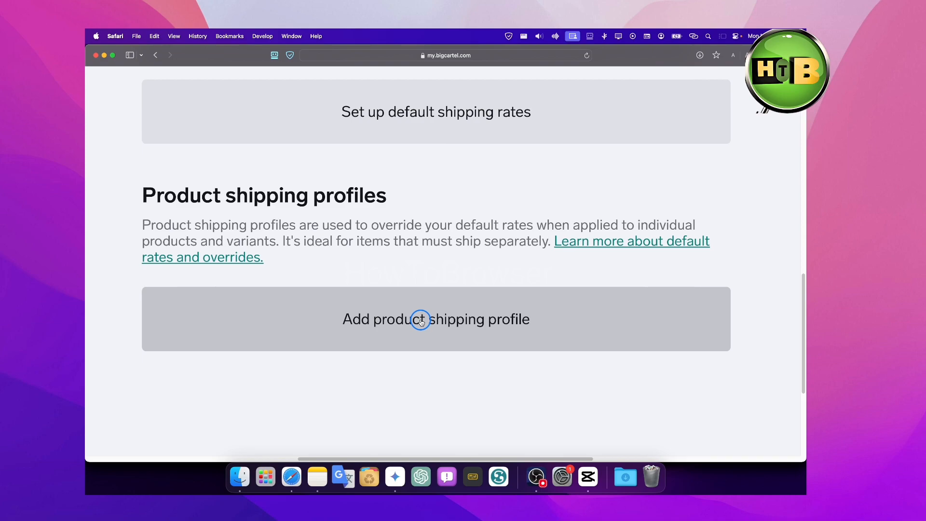
{"action": "key", "text": "super+0"}
{"action": "left_click", "coordinate": [417, 320]}
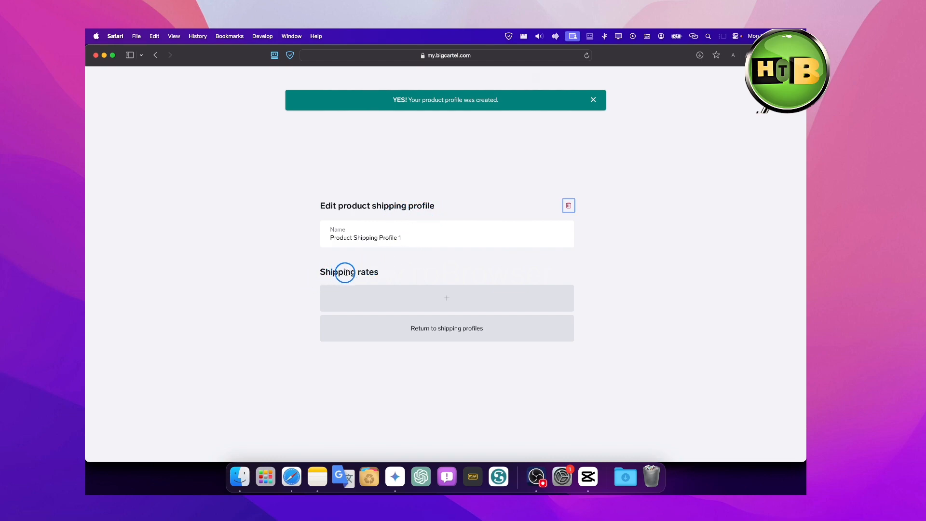
{"action": "left_click", "coordinate": [386, 304]}
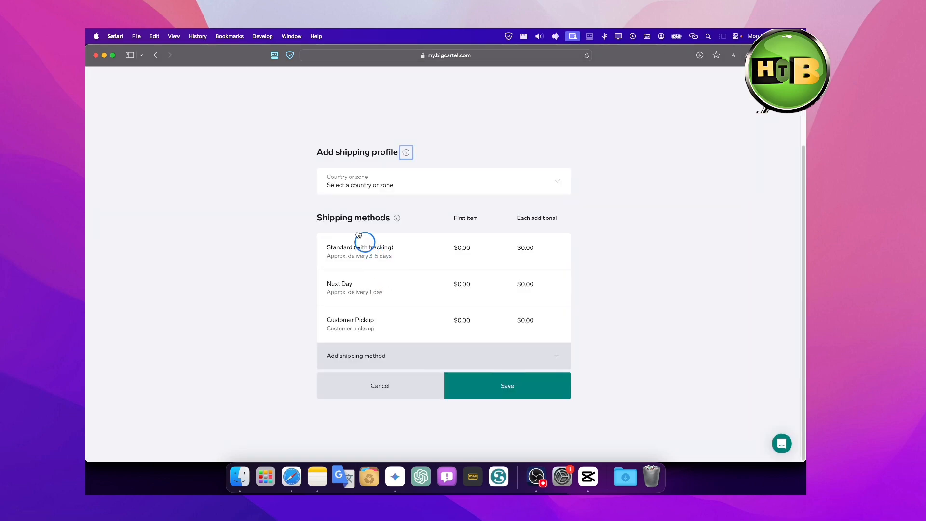
Set the product shipping profile's zone to North America, save the shipping rate, and return to the shipping profiles page
{"action": "left_click", "coordinate": [405, 153]}
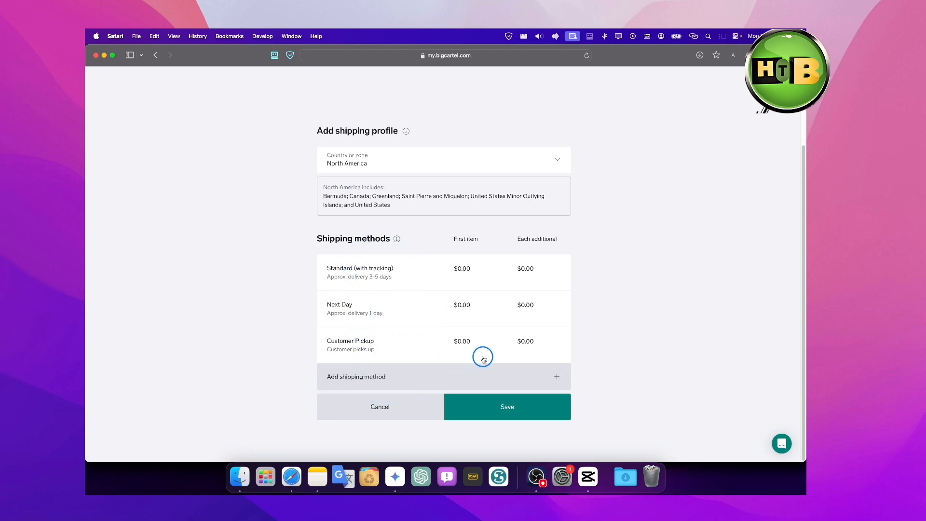
{"action": "left_click", "coordinate": [505, 405]}
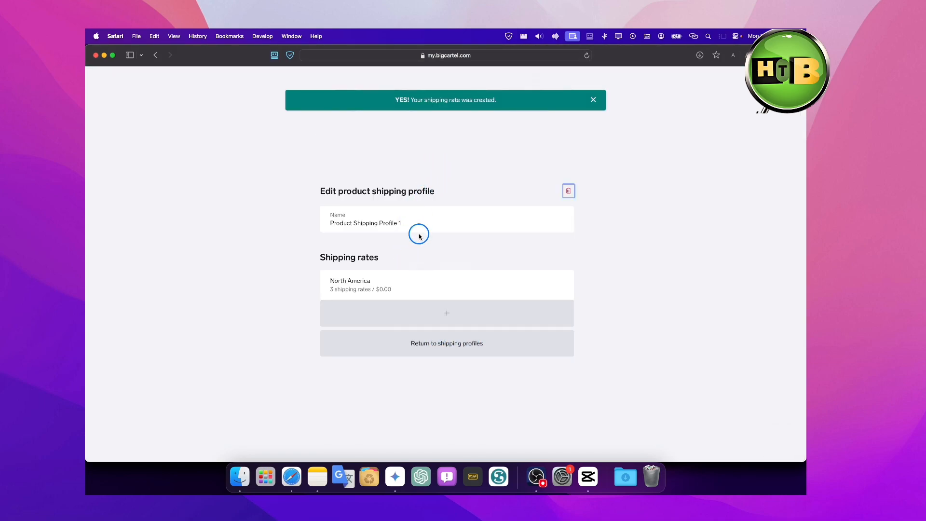
{"action": "left_click", "coordinate": [430, 345]}
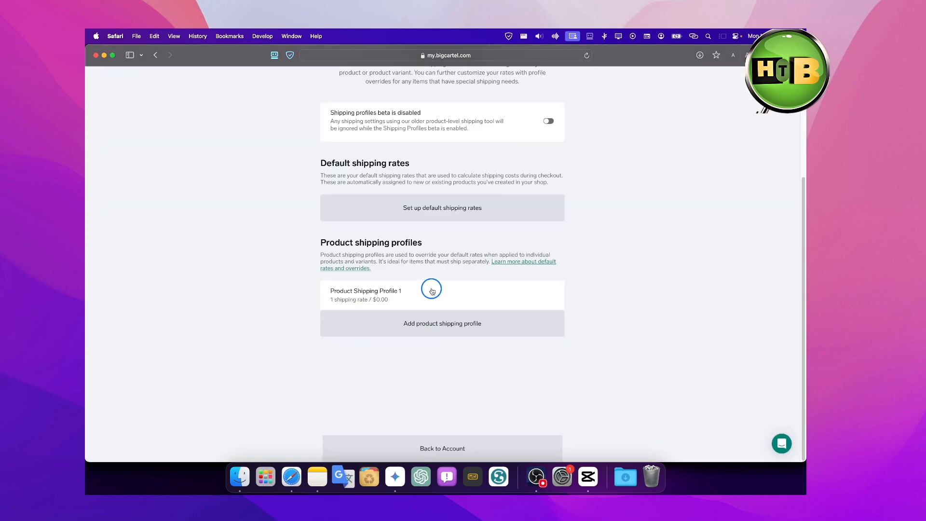
Open the default shipping rates form, examine its zone and shipping methods, and leave it without saving
{"action": "scroll", "coordinate": [407, 299], "scroll_direction": "up", "scroll_amount": 2}
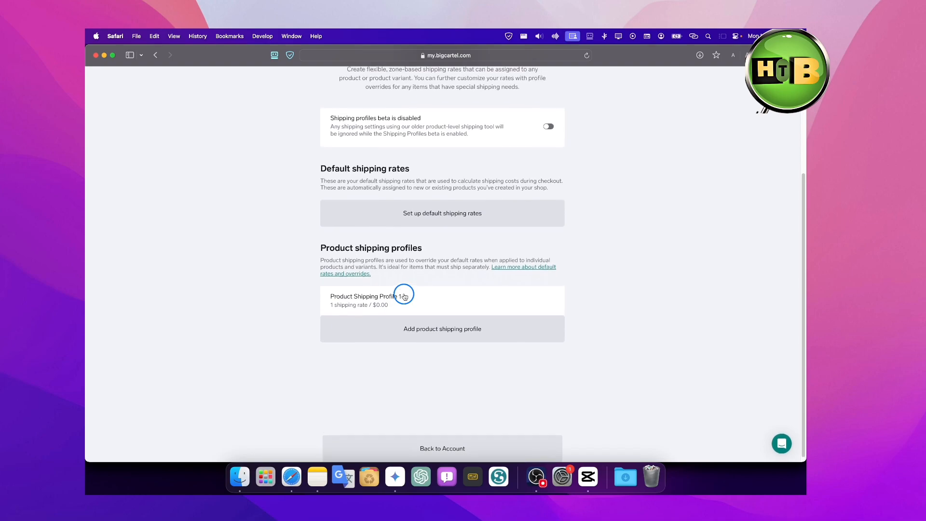
{"action": "scroll", "coordinate": [405, 263], "scroll_direction": "up", "scroll_amount": 1}
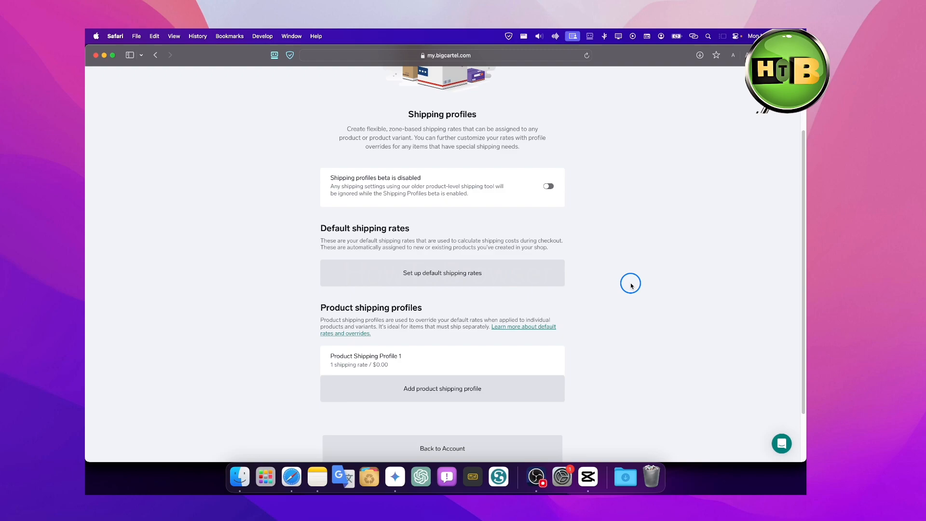
{"action": "left_click", "coordinate": [441, 284]}
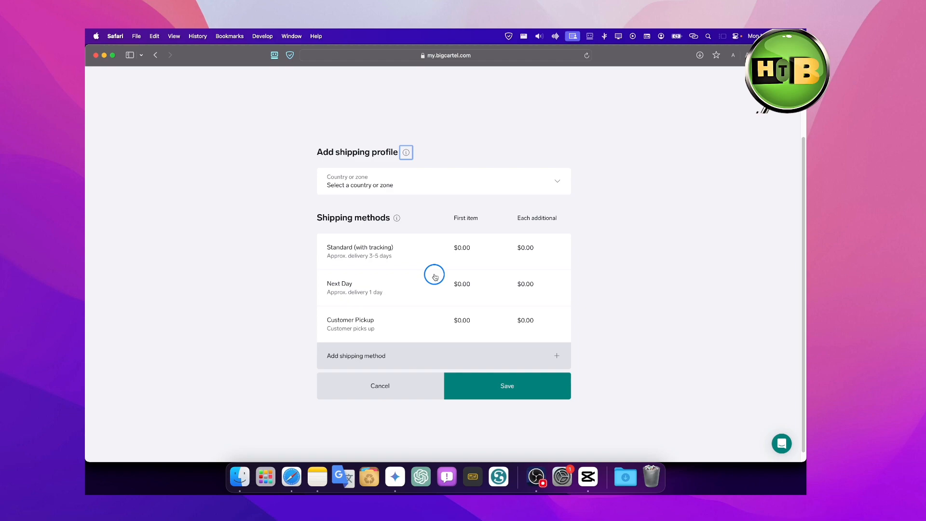
{"action": "scroll", "coordinate": [434, 276], "scroll_direction": "up", "scroll_amount": 2}
{"action": "scroll", "coordinate": [435, 277], "scroll_direction": "up", "scroll_amount": 2}
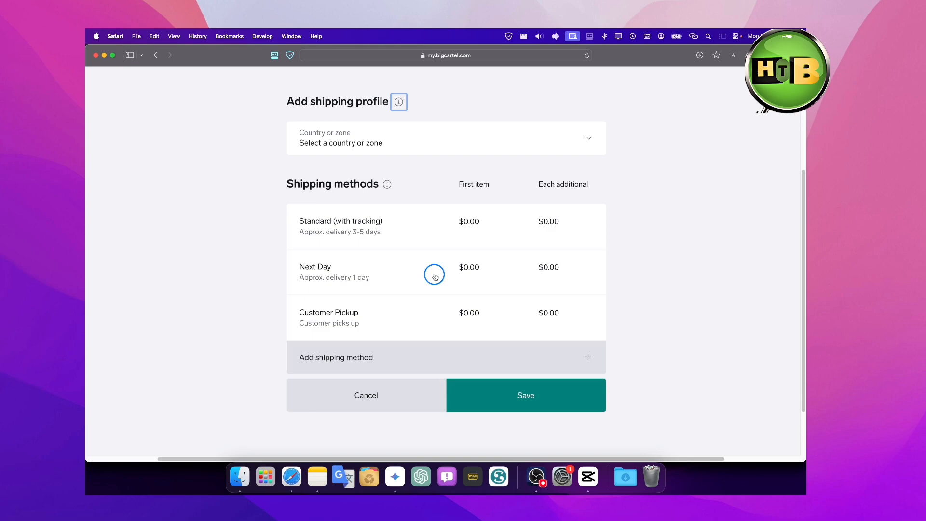
{"action": "scroll", "coordinate": [434, 276], "scroll_direction": "up", "scroll_amount": 1}
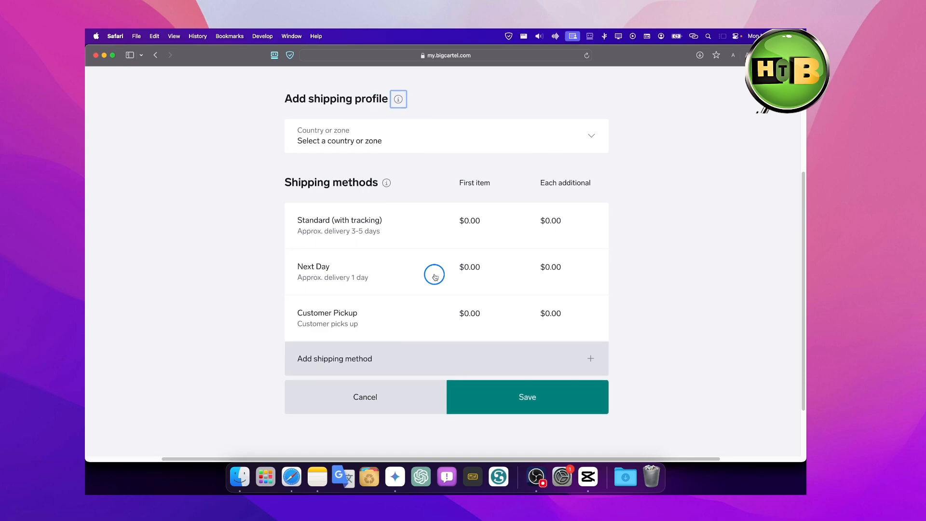
{"action": "scroll", "coordinate": [434, 276], "scroll_direction": "up", "scroll_amount": 1}
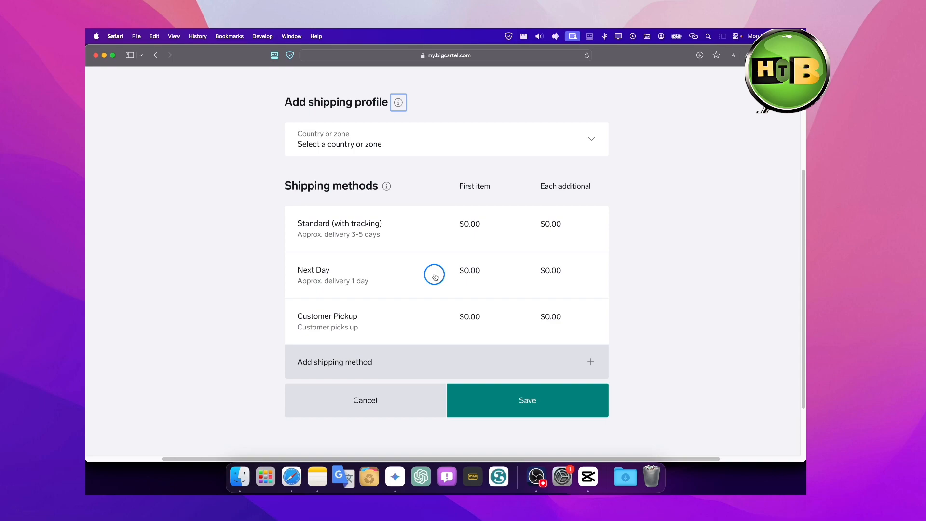
{"action": "left_click", "coordinate": [478, 390]}
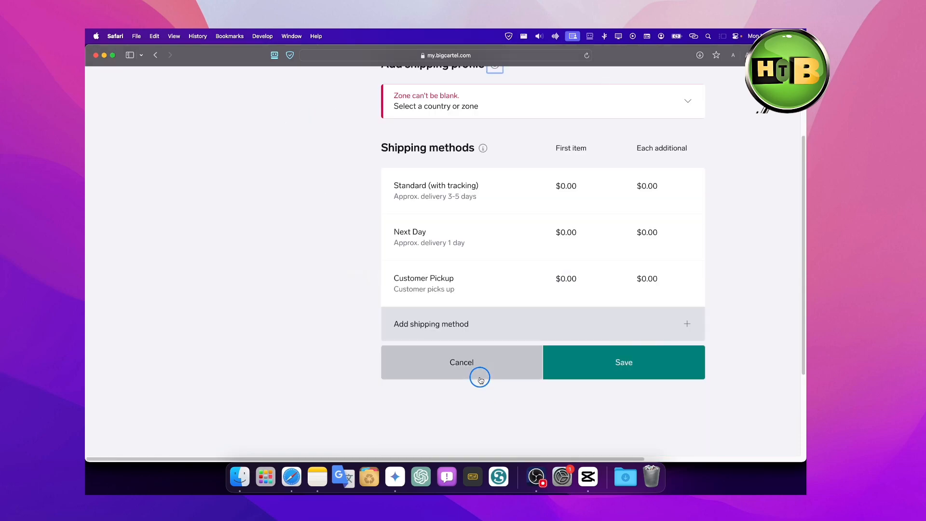
{"action": "scroll", "coordinate": [480, 378], "scroll_direction": "down", "scroll_amount": 3}
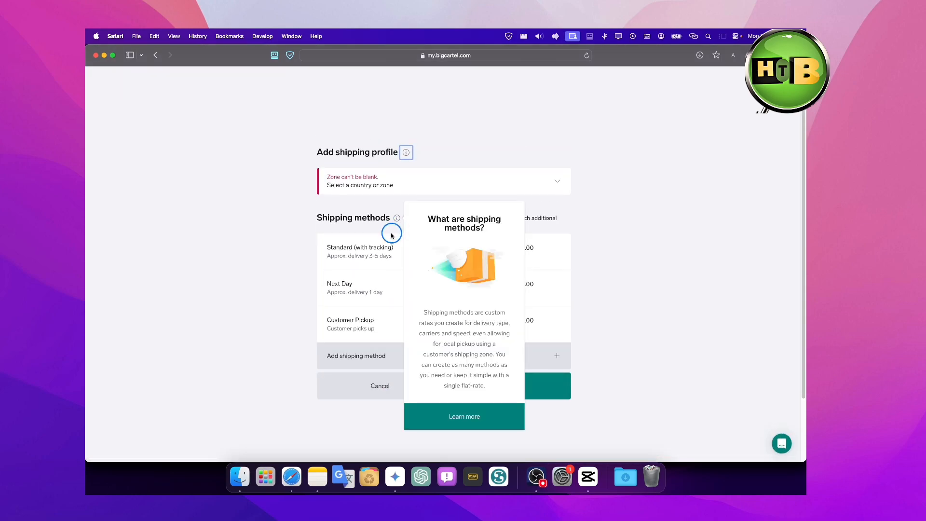
{"action": "left_click", "coordinate": [404, 391]}
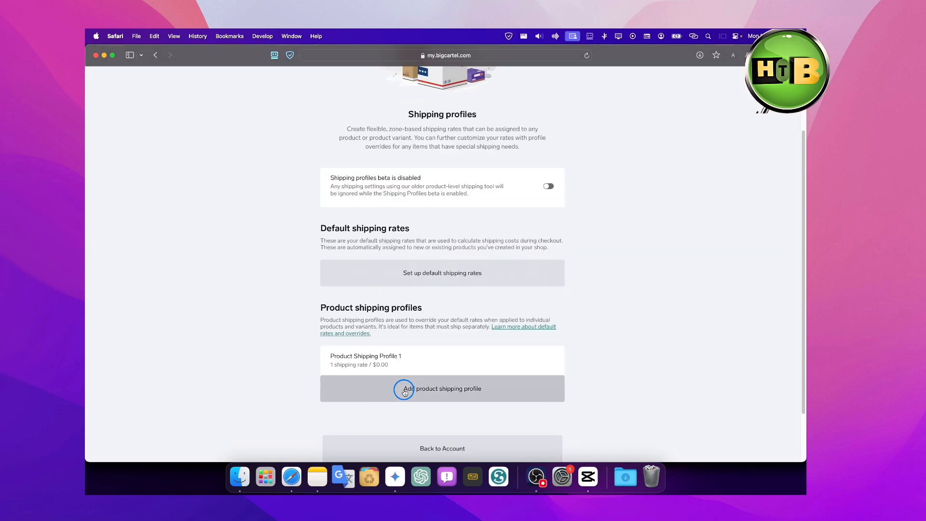
Return to the account page and examine the shop's profile image, description, URL and custom domain settings
{"action": "scroll", "coordinate": [447, 316], "scroll_direction": "down", "scroll_amount": 1}
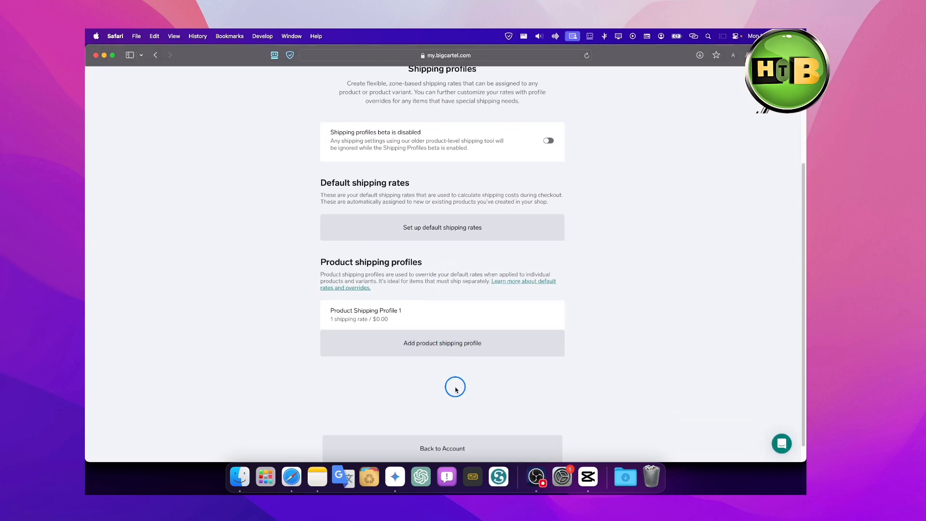
{"action": "left_click", "coordinate": [450, 442]}
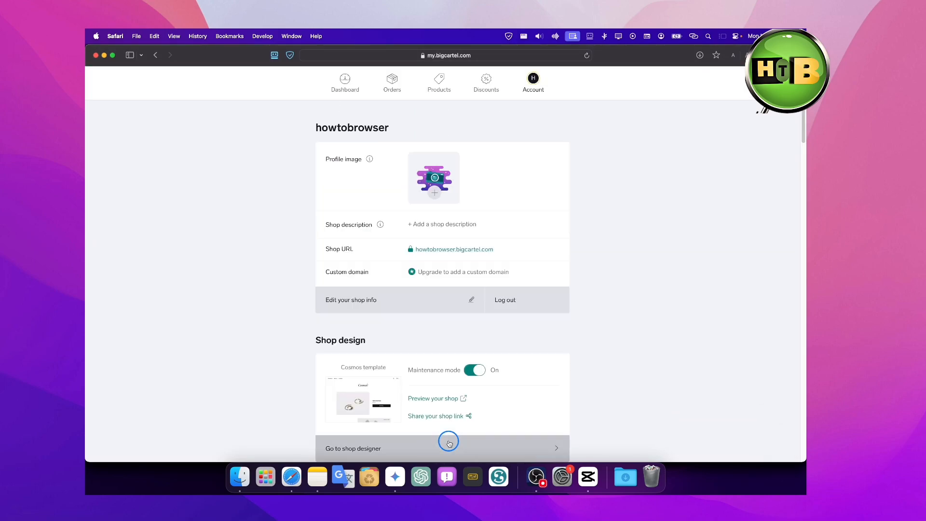
{"action": "scroll", "coordinate": [464, 405], "scroll_direction": "down", "scroll_amount": 2}
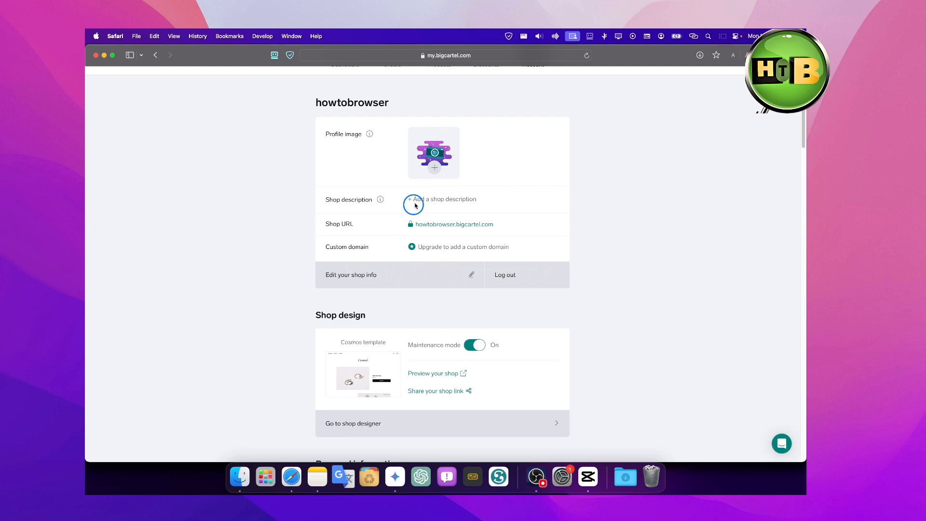
{"action": "scroll", "coordinate": [415, 205], "scroll_direction": "up", "scroll_amount": 5}
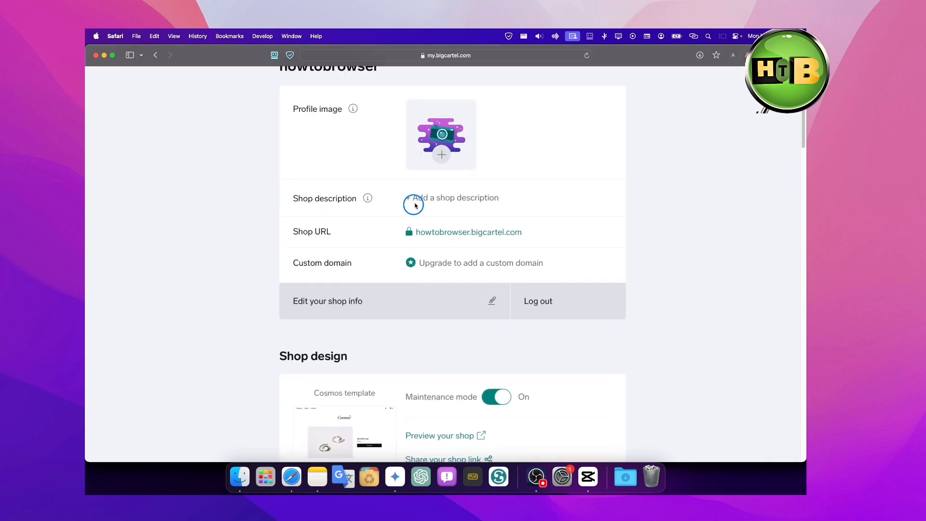
{"action": "scroll", "coordinate": [414, 206], "scroll_direction": "up", "scroll_amount": 1}
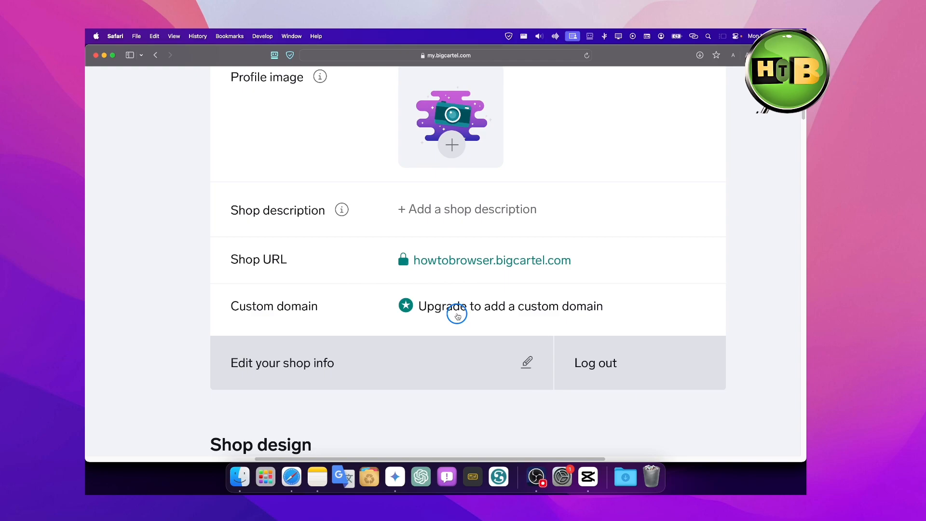
{"action": "scroll", "coordinate": [673, 189], "scroll_direction": "up", "scroll_amount": 2}
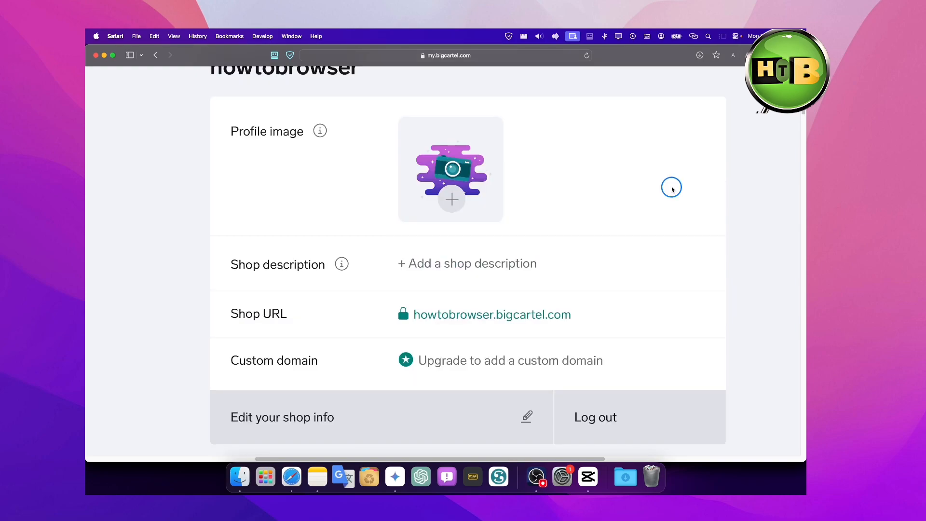
Upload the green HTB logo as the shop's profile image
{"action": "scroll", "coordinate": [536, 296], "scroll_direction": "down", "scroll_amount": 1}
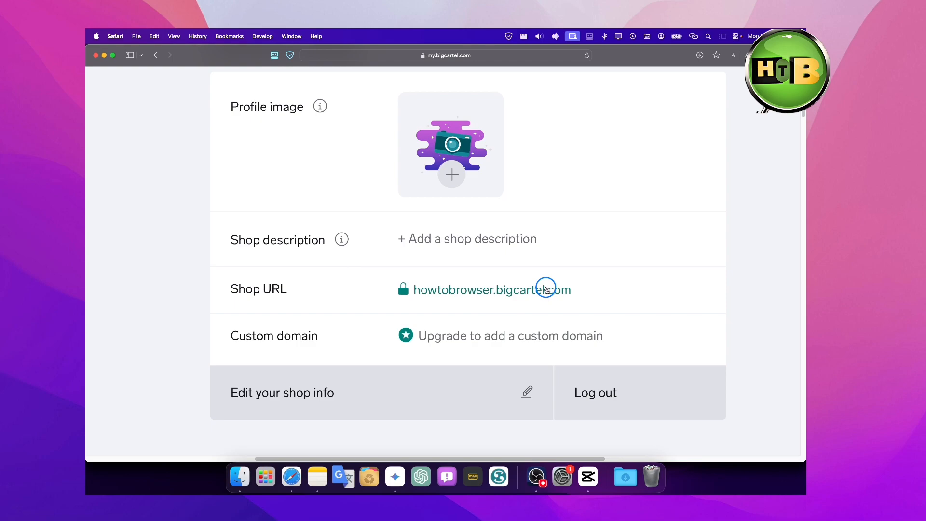
{"action": "scroll", "coordinate": [521, 205], "scroll_direction": "up", "scroll_amount": 1}
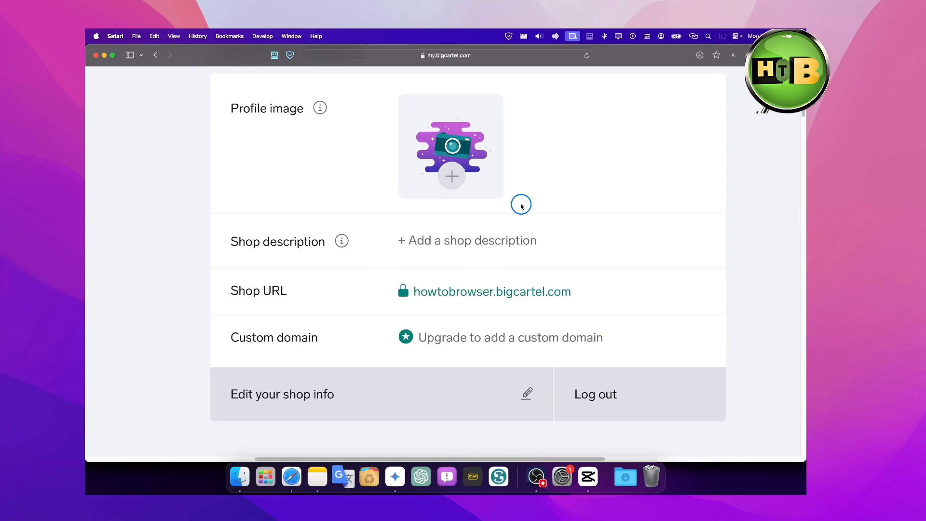
{"action": "scroll", "coordinate": [454, 197], "scroll_direction": "up", "scroll_amount": 1}
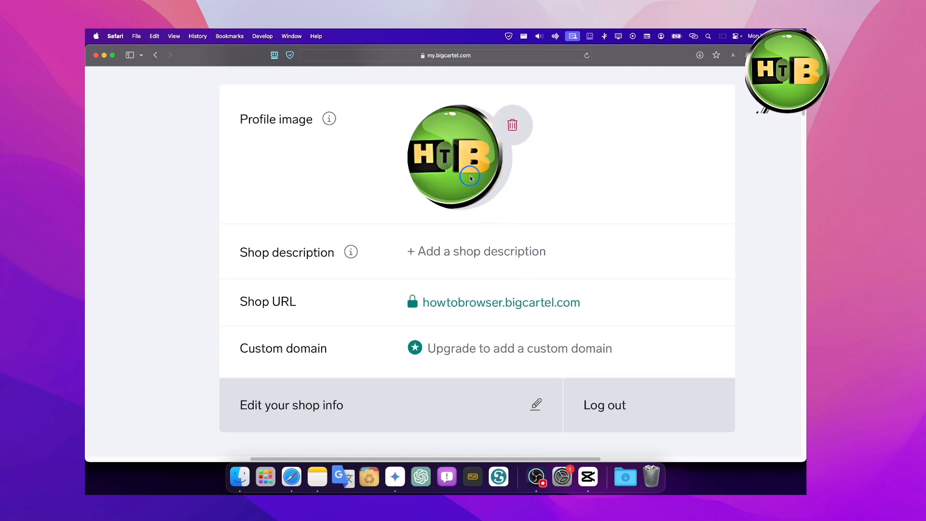
Open the shop info for editing and examine the shop name, description and URL fields
{"action": "scroll", "coordinate": [470, 175], "scroll_direction": "down", "scroll_amount": 1}
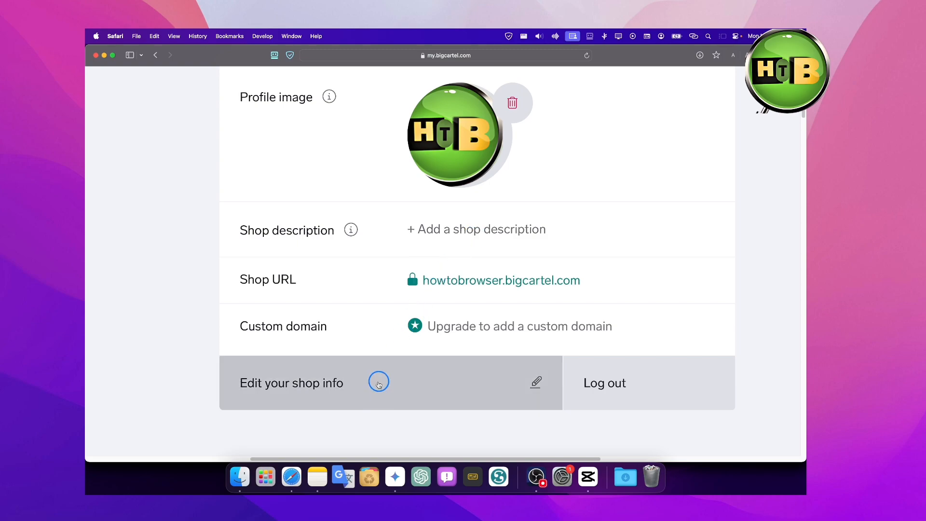
{"action": "left_click", "coordinate": [383, 343]}
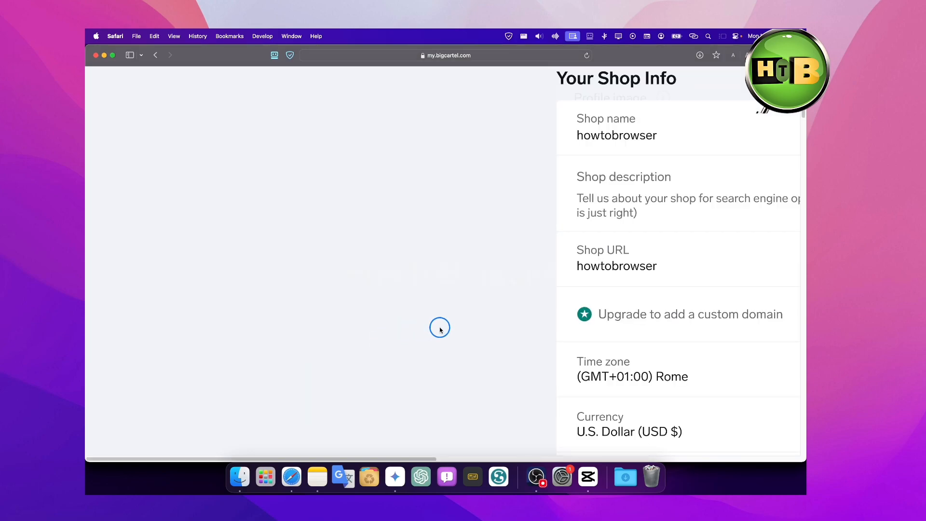
{"action": "left_click_drag", "start_coordinate": [368, 317], "coordinate": [791, 212]}
{"action": "left_click", "coordinate": [791, 211]}
{"action": "scroll", "coordinate": [802, 208], "scroll_direction": "right", "scroll_amount": 2}
{"action": "left_click", "coordinate": [652, 161]}
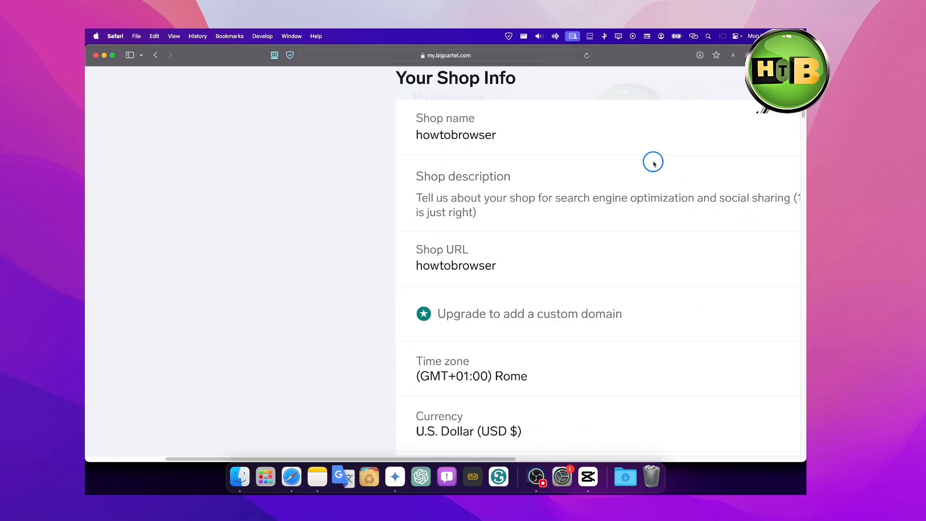
{"action": "scroll", "coordinate": [651, 164], "scroll_direction": "right", "scroll_amount": 5}
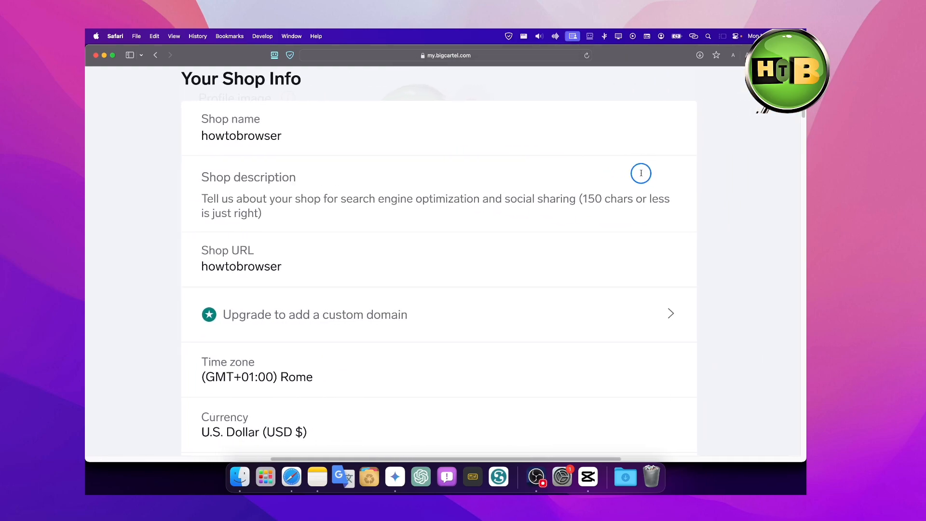
Examine the time zone, currency and website fields, and close the shop info form without saving
{"action": "scroll", "coordinate": [641, 173], "scroll_direction": "down", "scroll_amount": 5}
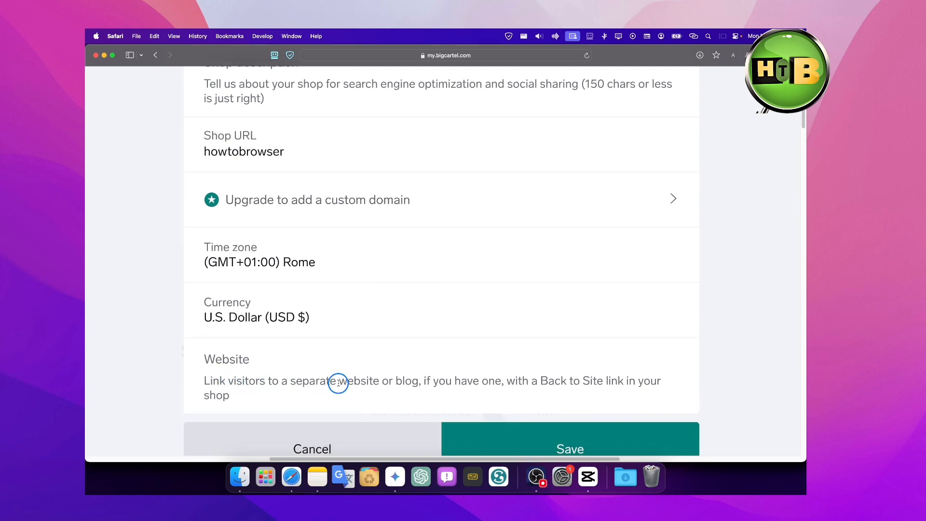
{"action": "scroll", "coordinate": [415, 350], "scroll_direction": "down", "scroll_amount": 1}
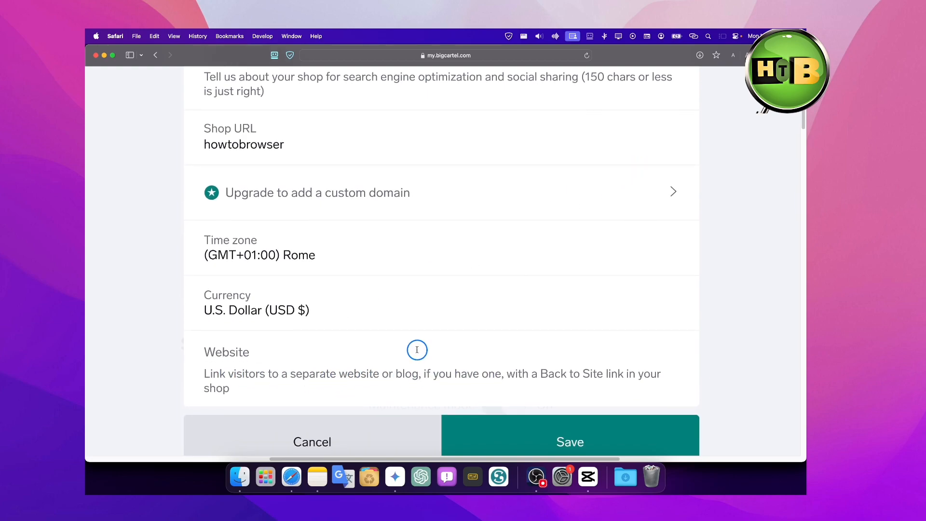
{"action": "scroll", "coordinate": [440, 356], "scroll_direction": "down", "scroll_amount": 2}
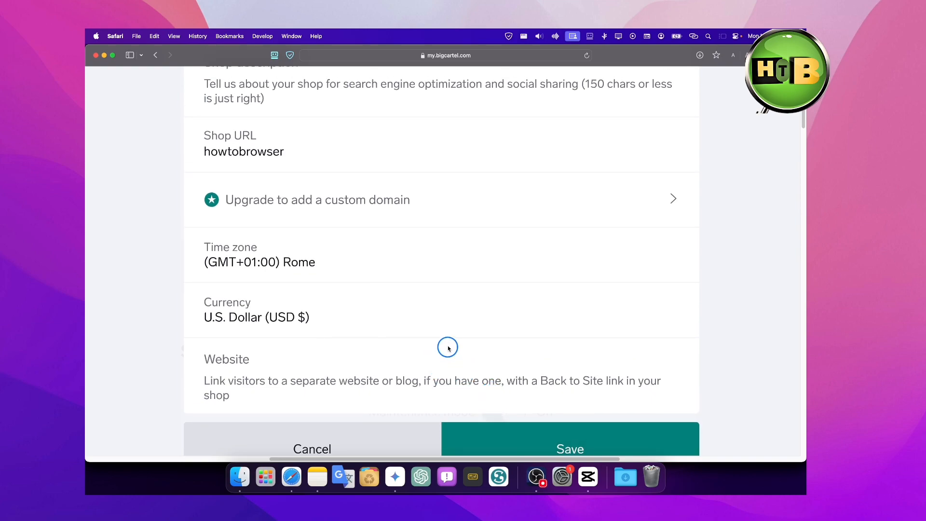
{"action": "key", "text": "Escape"}
{"action": "scroll", "coordinate": [448, 347], "scroll_direction": "right", "scroll_amount": 5}
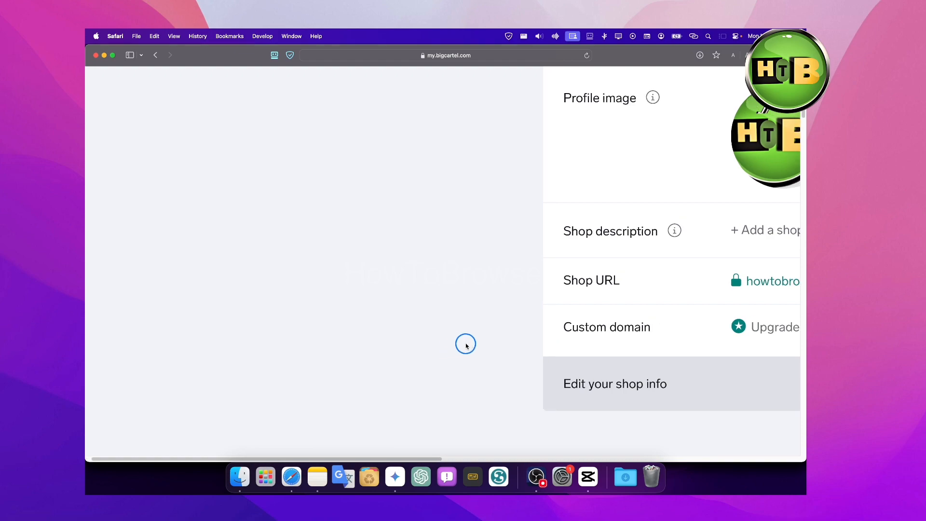
{"action": "scroll", "coordinate": [466, 346], "scroll_direction": "right", "scroll_amount": 5}
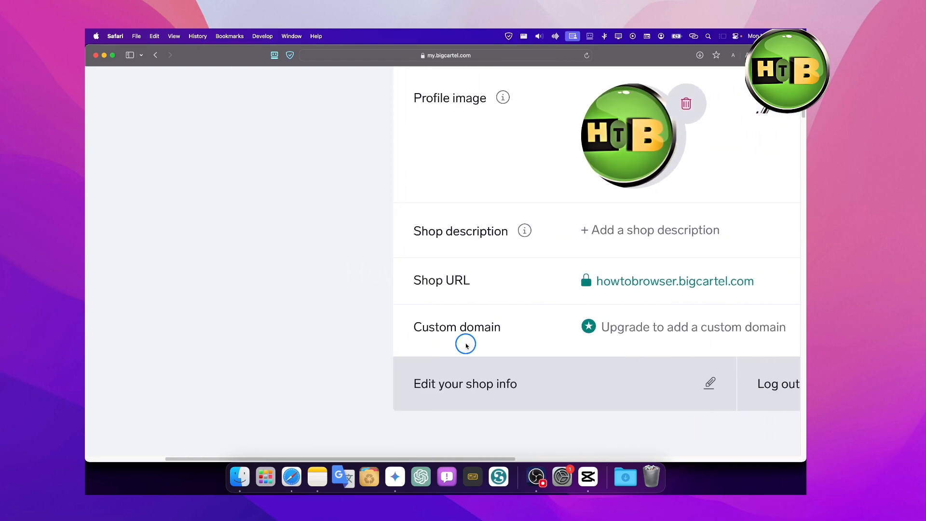